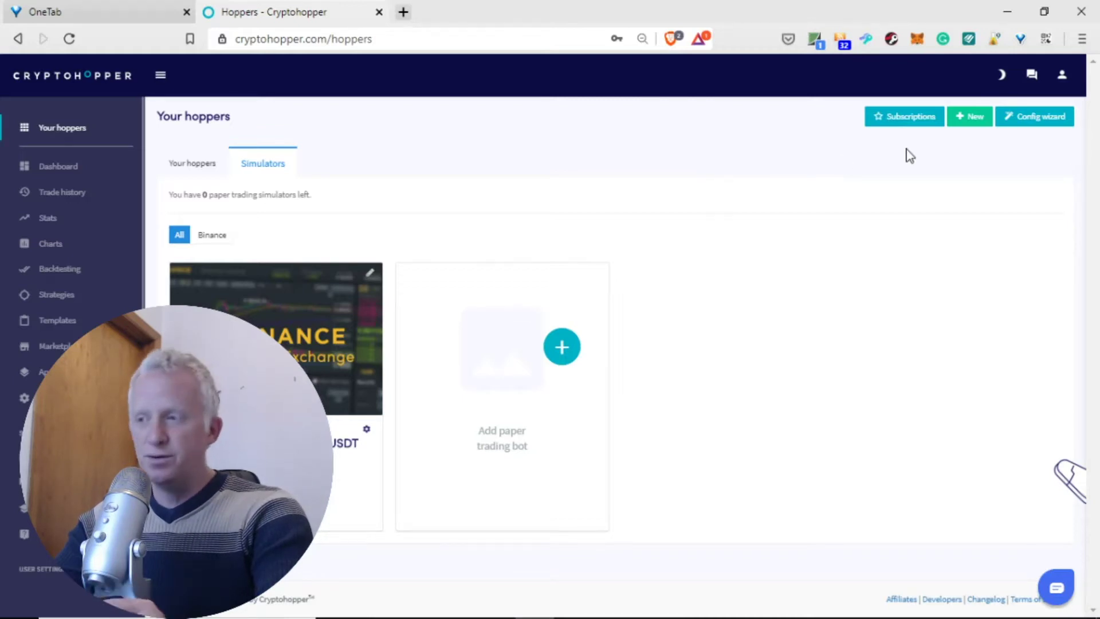
Check which hopper the subscription is assigned to, and open the configuration of the Binance paper trading simulator
{"action": "left_click", "coordinate": [899, 119]}
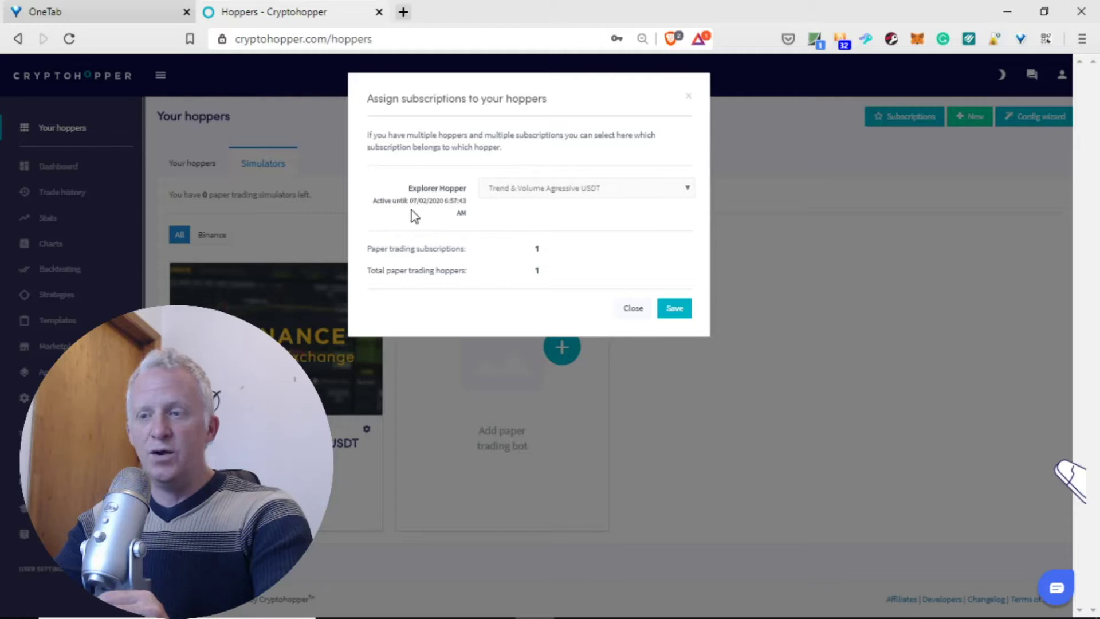
{"action": "left_click", "coordinate": [689, 95]}
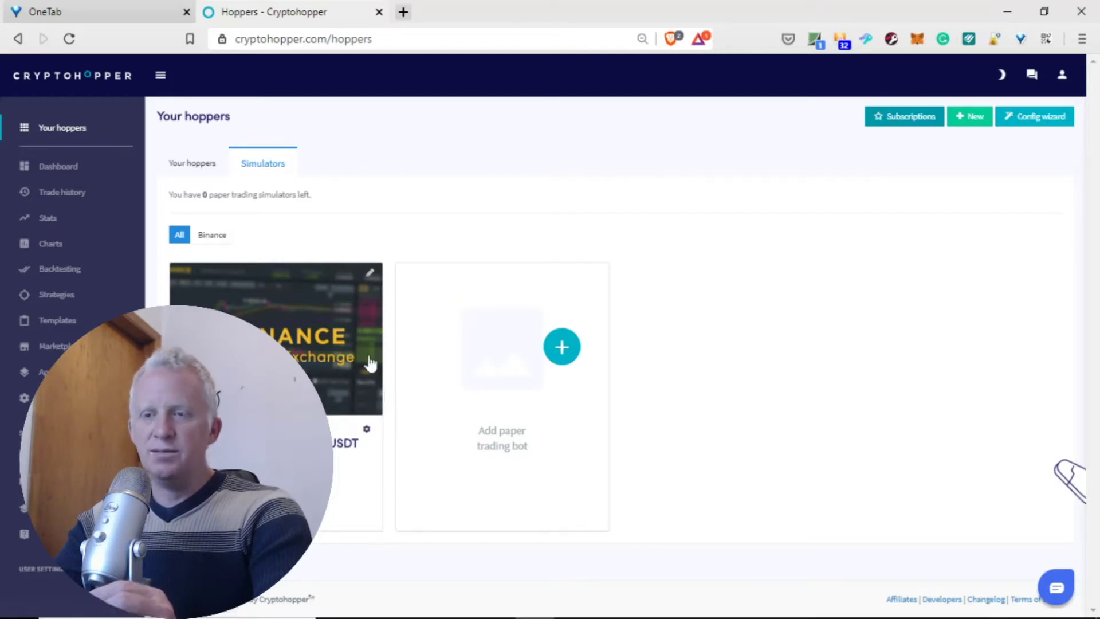
{"action": "left_click", "coordinate": [367, 430]}
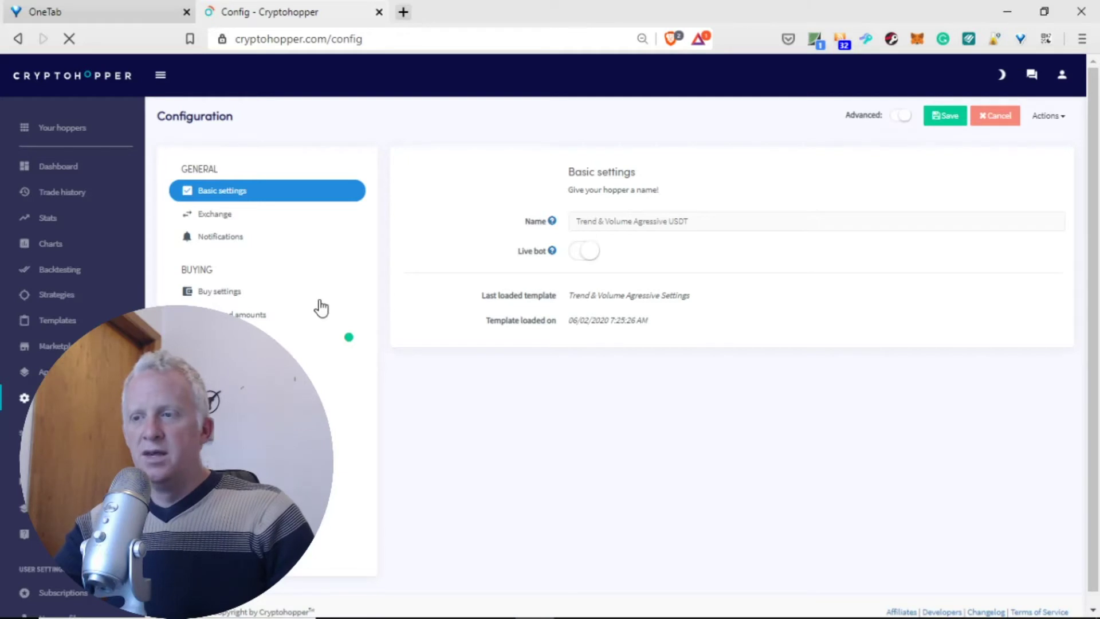
Examine the hopper's basic settings with advanced options shown, highlighting the name of the last loaded template
{"action": "left_click", "coordinate": [322, 282]}
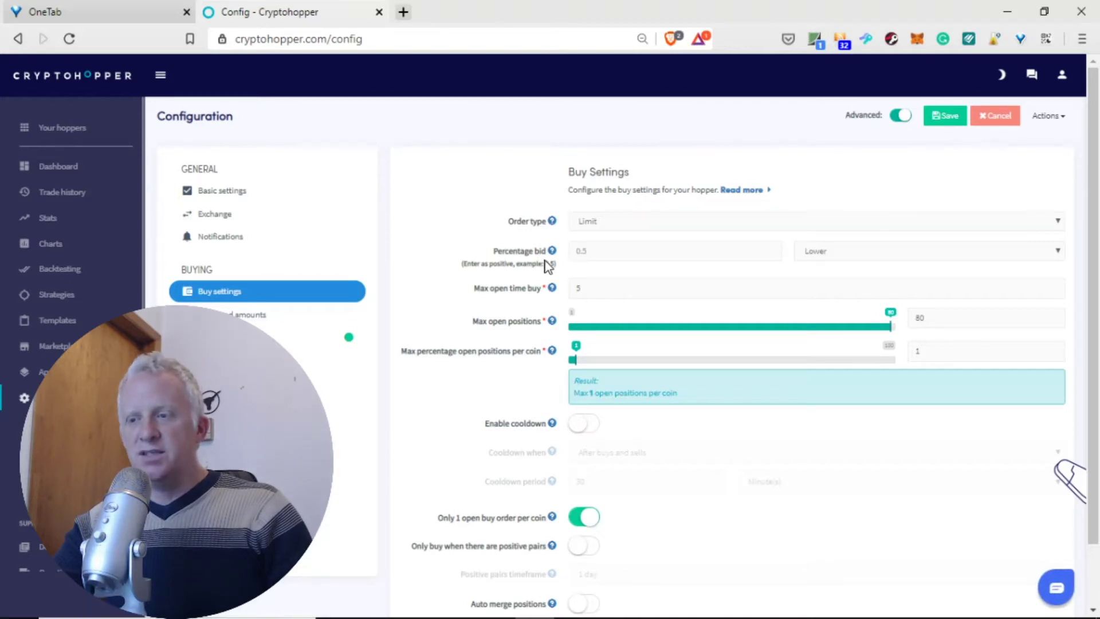
{"action": "left_click", "coordinate": [217, 199]}
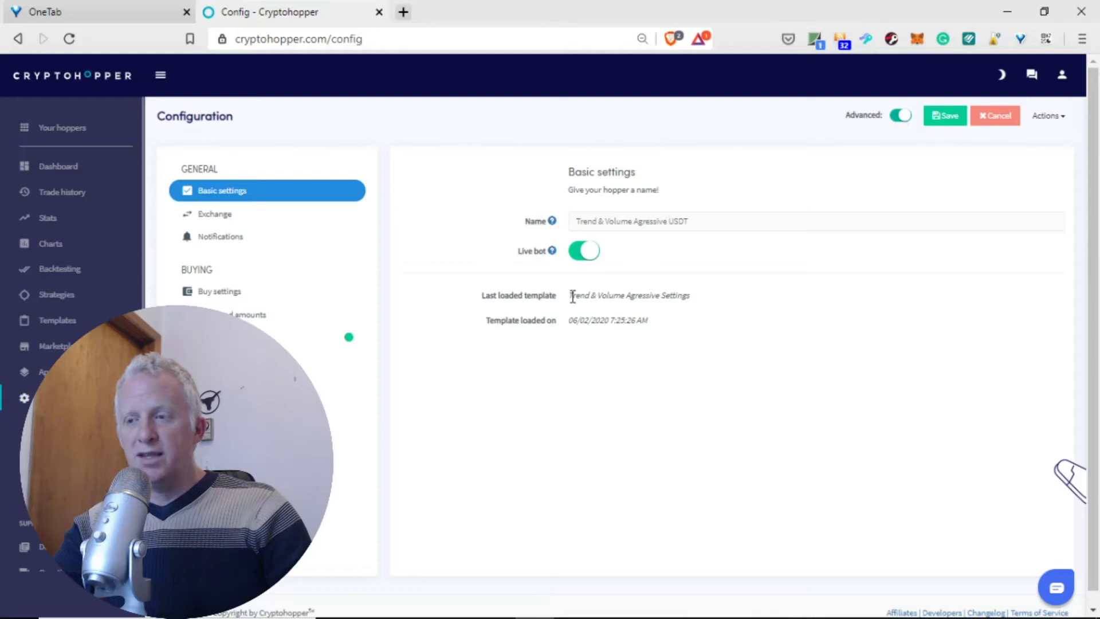
{"action": "left_click_drag", "start_coordinate": [572, 296], "coordinate": [695, 308]}
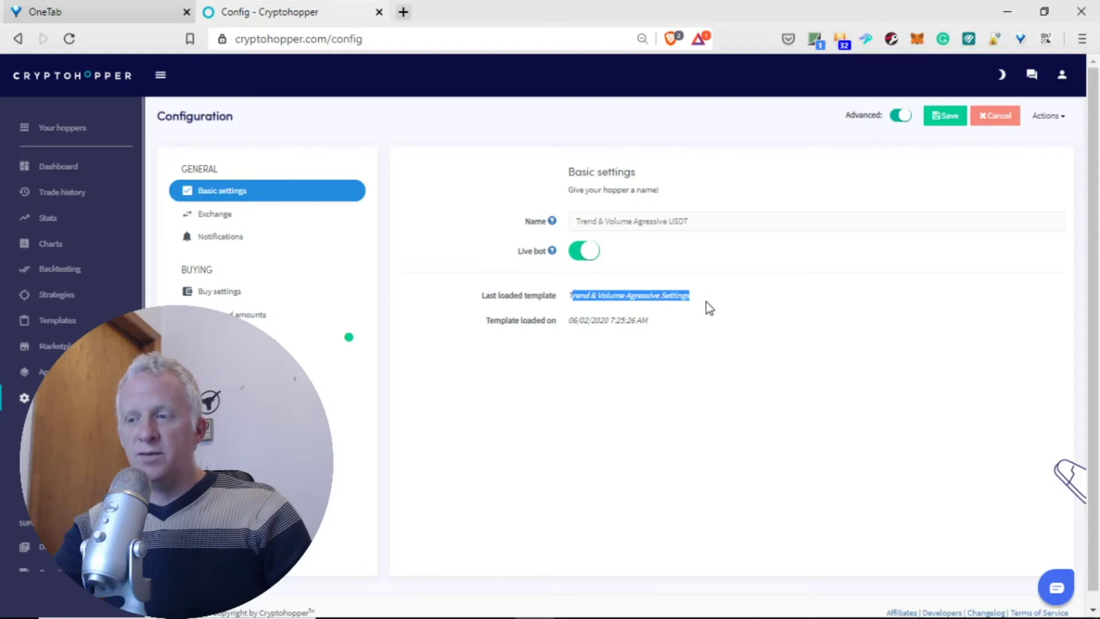
{"action": "left_click", "coordinate": [706, 301]}
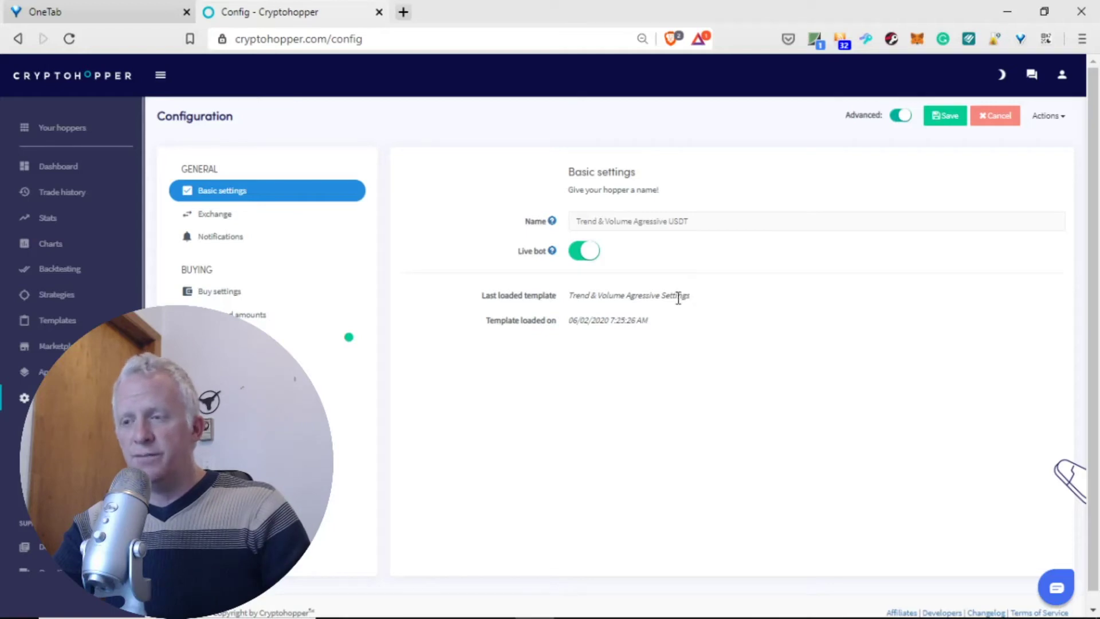
{"action": "left_click_drag", "start_coordinate": [691, 298], "coordinate": [575, 292]}
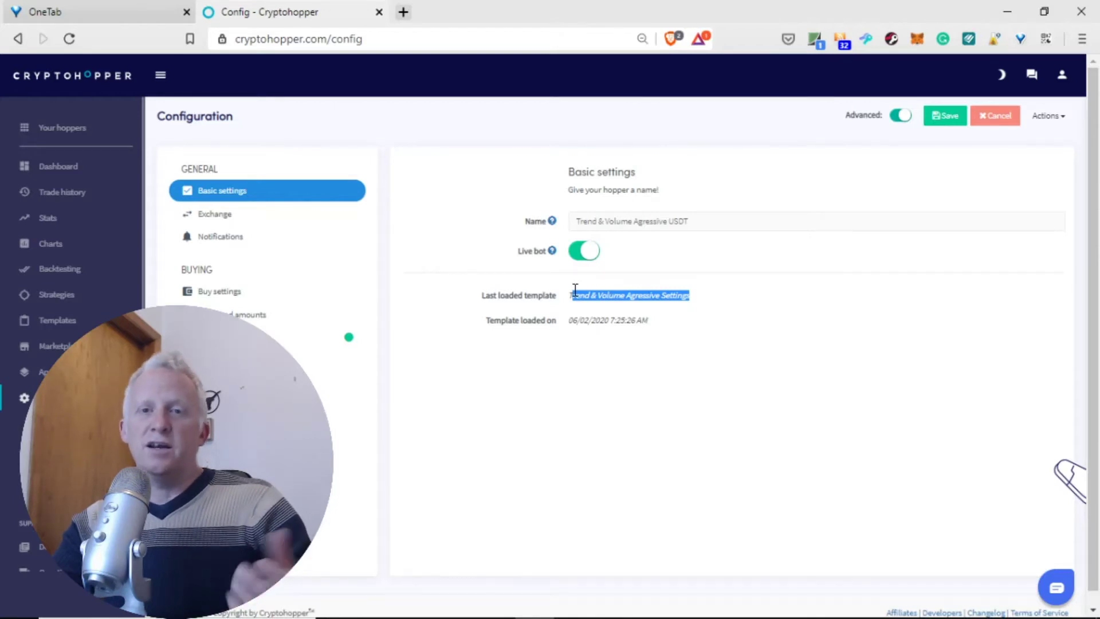
{"action": "left_click", "coordinate": [576, 295]}
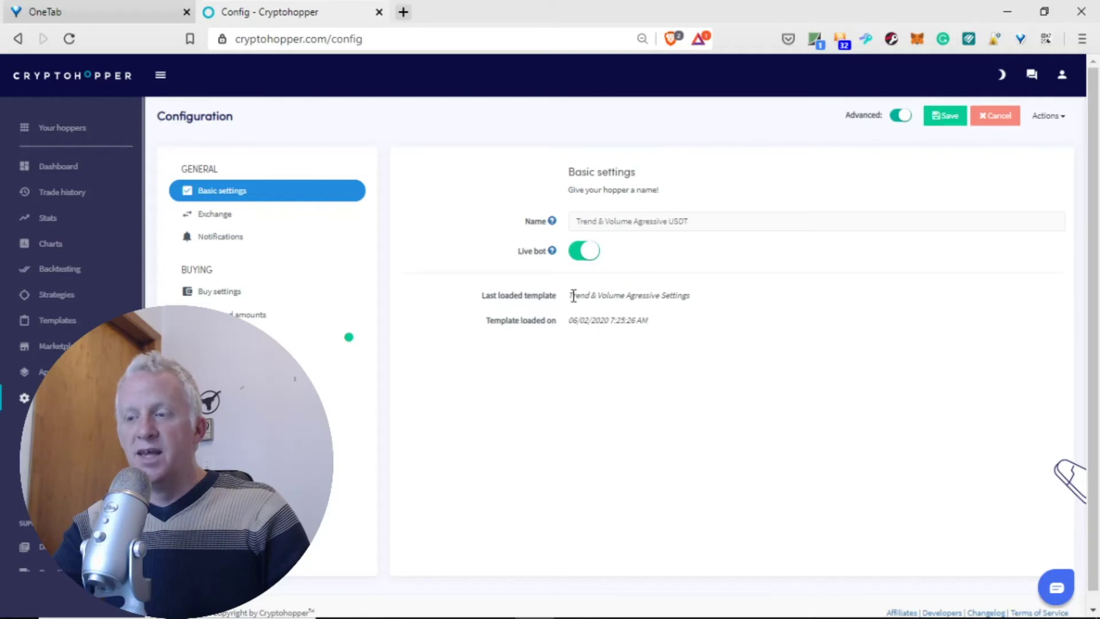
{"action": "left_click_drag", "start_coordinate": [574, 296], "coordinate": [733, 297]}
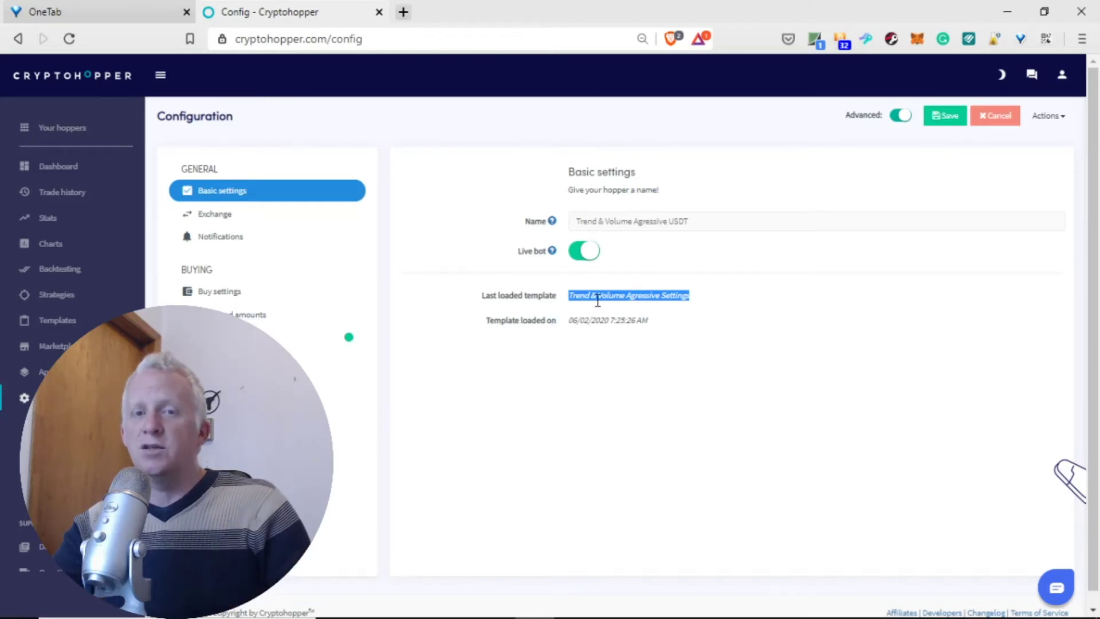
Review the hopper's exchange, notification and buy settings down to the auto merge option
{"action": "left_click", "coordinate": [206, 221]}
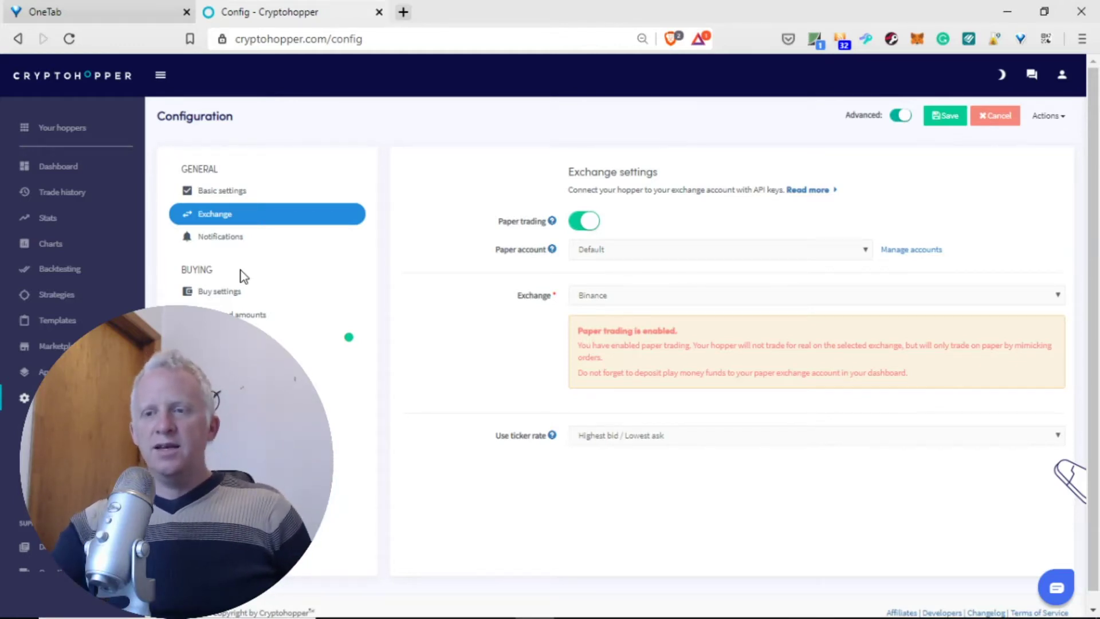
{"action": "left_click", "coordinate": [228, 248]}
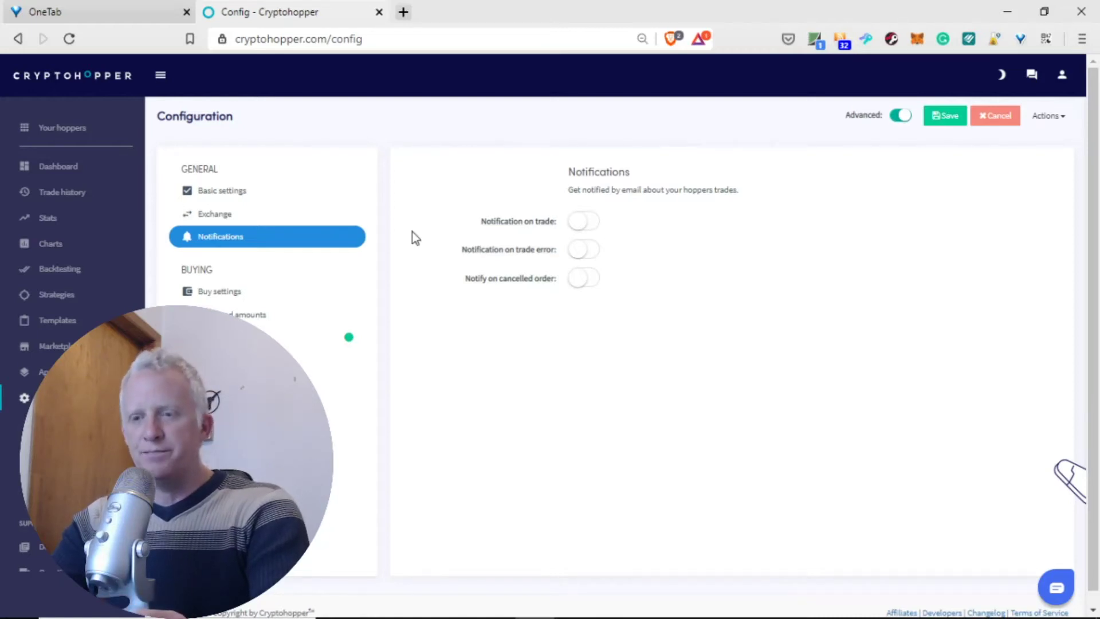
{"action": "left_click", "coordinate": [206, 297]}
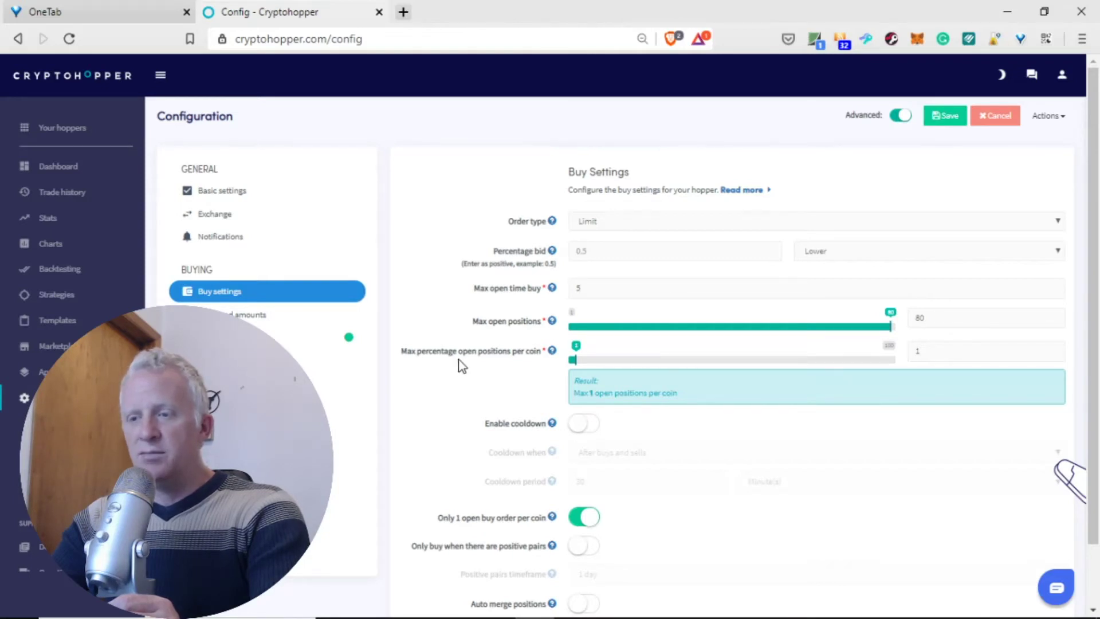
{"action": "scroll", "coordinate": [736, 373], "scroll_direction": "down", "scroll_amount": 2}
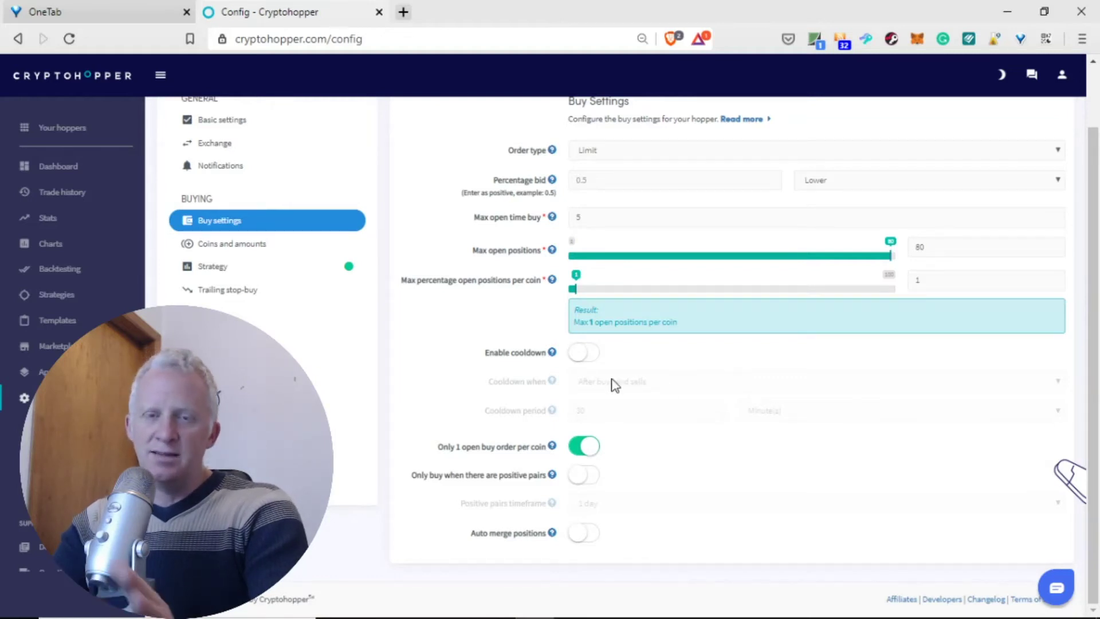
Examine the coins and amounts settings, comparing entries among the available coins and the selected coins
{"action": "left_click", "coordinate": [258, 245]}
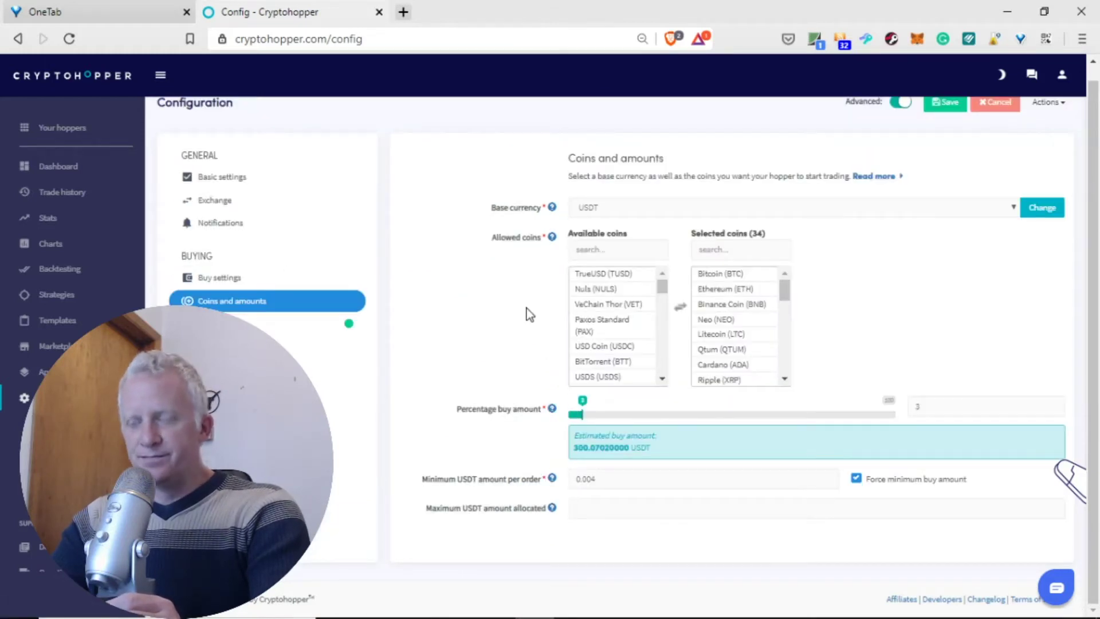
{"action": "left_click", "coordinate": [739, 289]}
{"action": "left_click", "coordinate": [762, 274]}
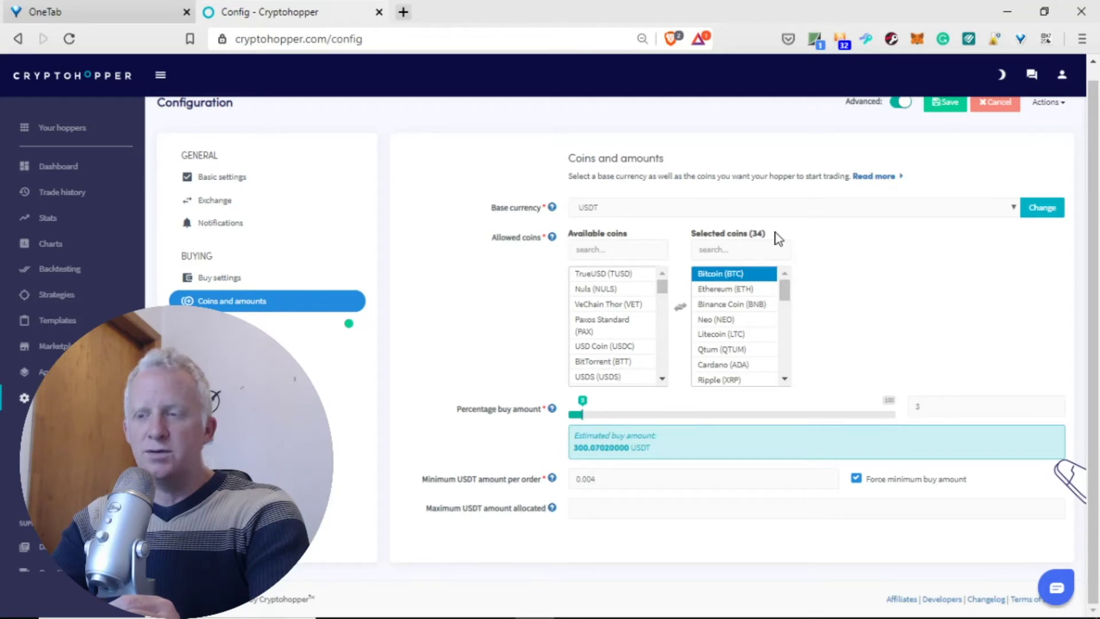
{"action": "key", "text": "Down"}
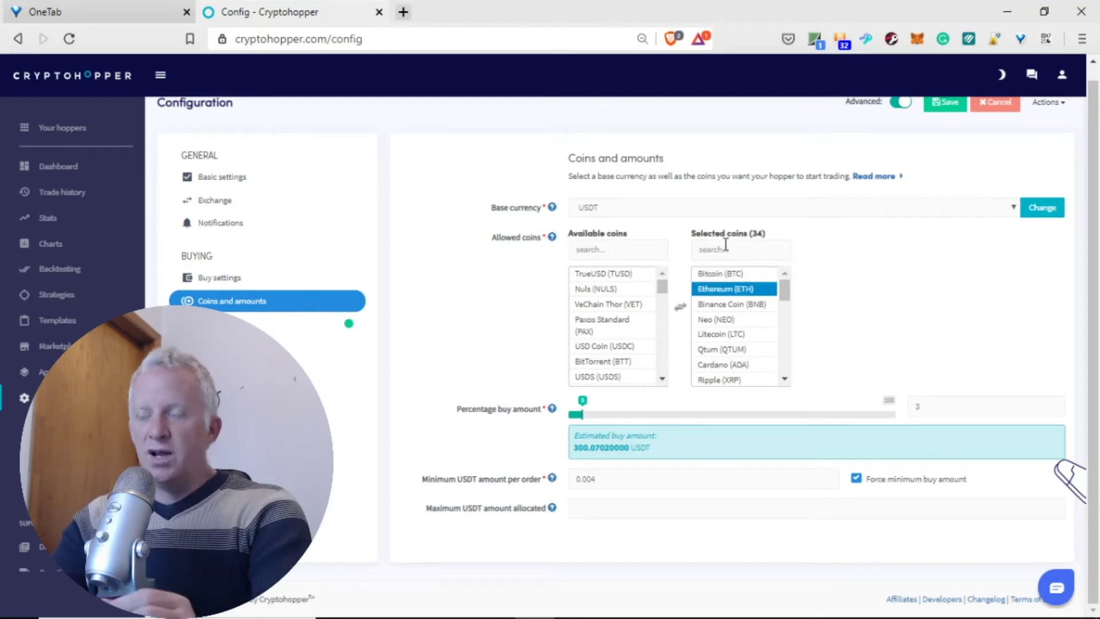
{"action": "key", "text": "Up"}
{"action": "left_click", "coordinate": [599, 274]}
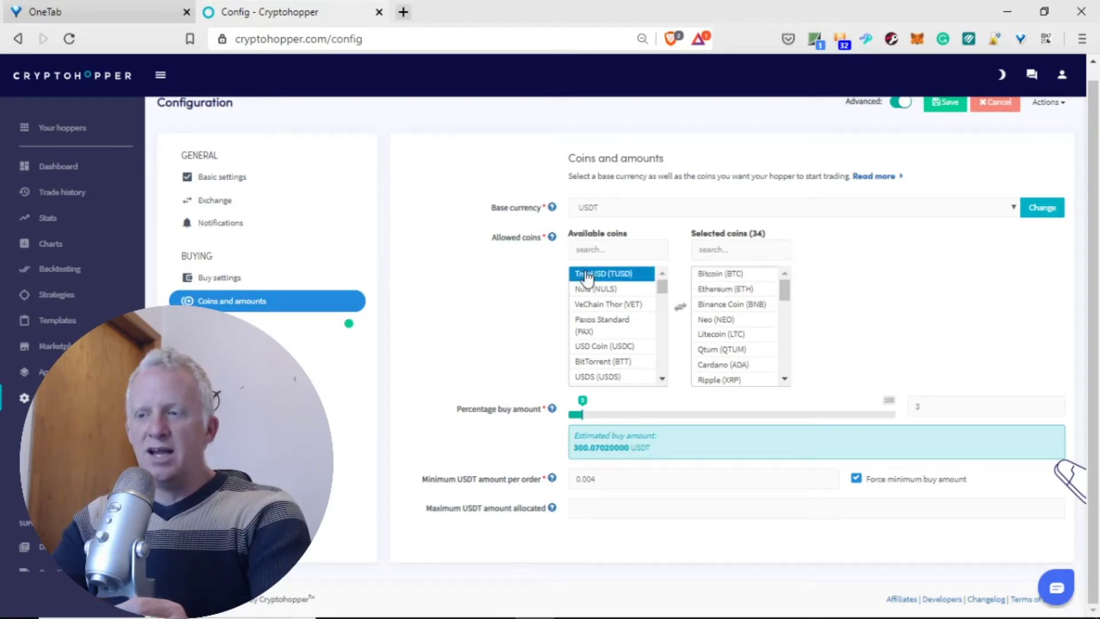
{"action": "left_click", "coordinate": [601, 304]}
{"action": "left_click", "coordinate": [723, 304]}
{"action": "left_click", "coordinate": [624, 323]}
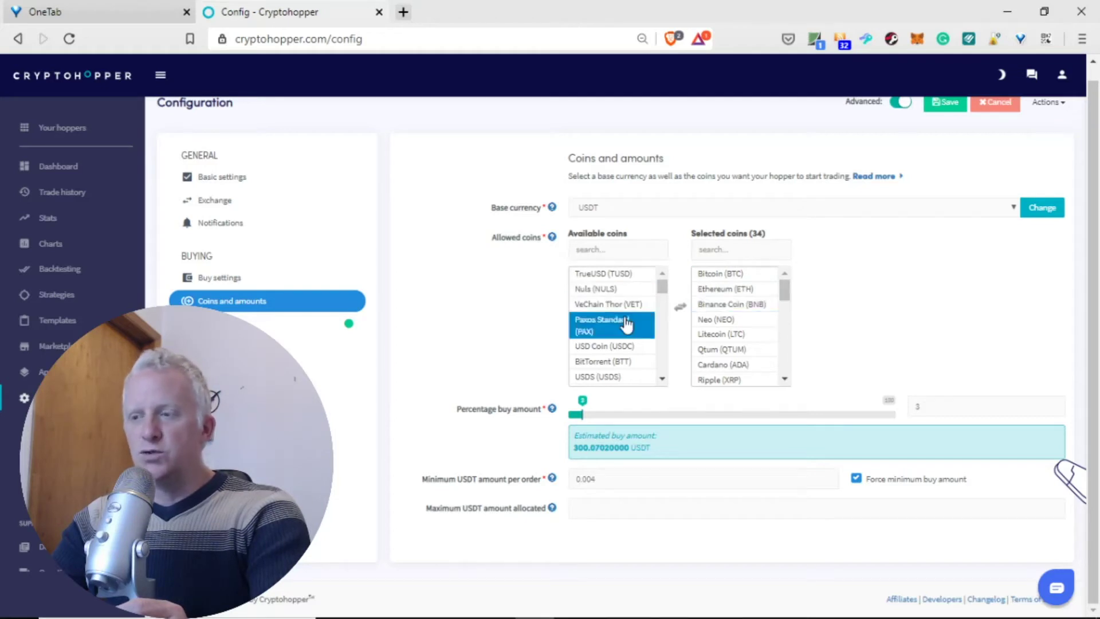
{"action": "left_click", "coordinate": [731, 289]}
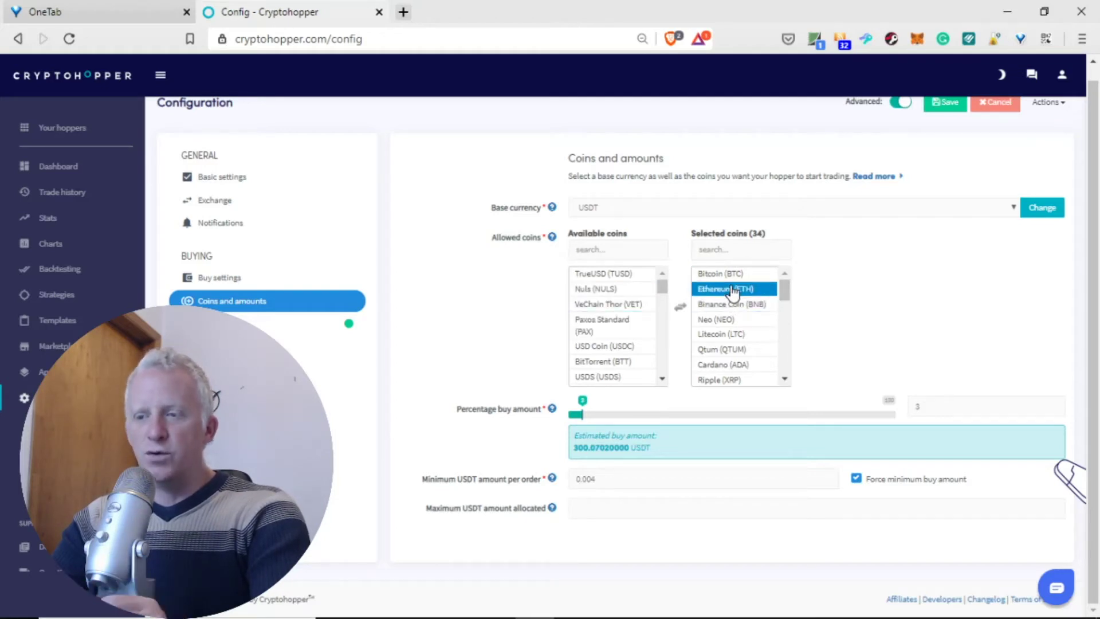
{"action": "left_click", "coordinate": [601, 290]}
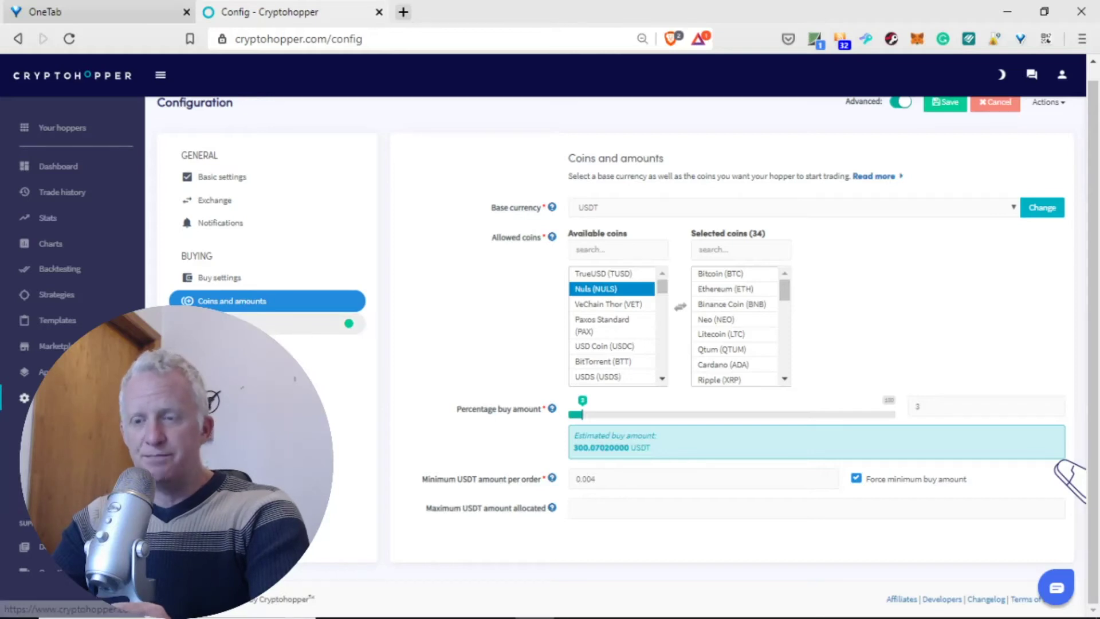
Review the hopper's buy strategy and trailing stop-buy, along with its sell settings and sell strategy
{"action": "left_click", "coordinate": [269, 328]}
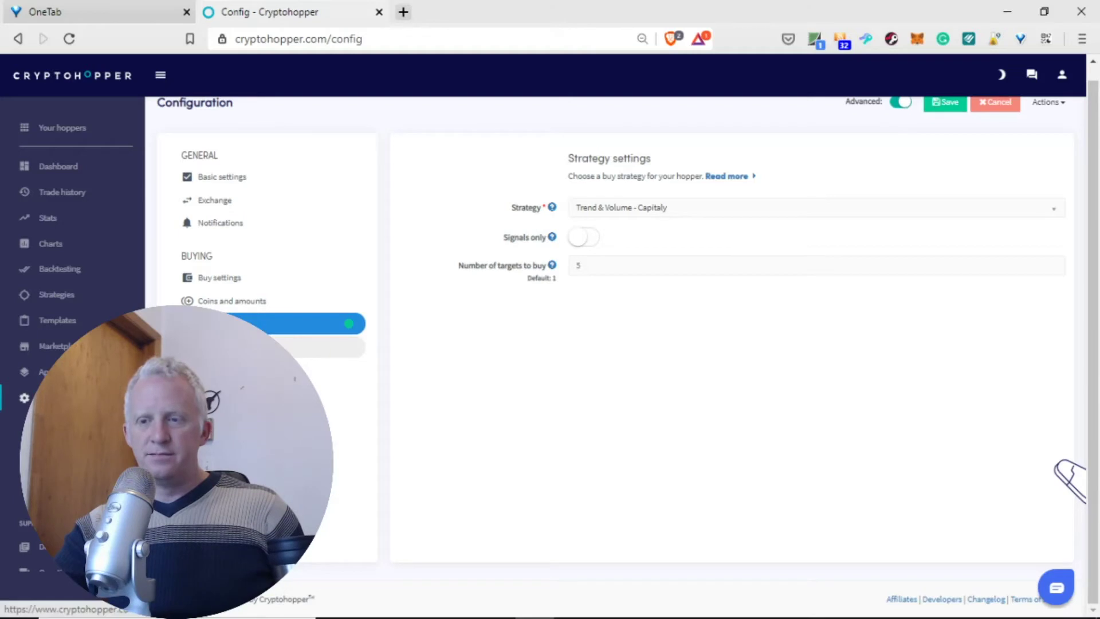
{"action": "left_click", "coordinate": [329, 345]}
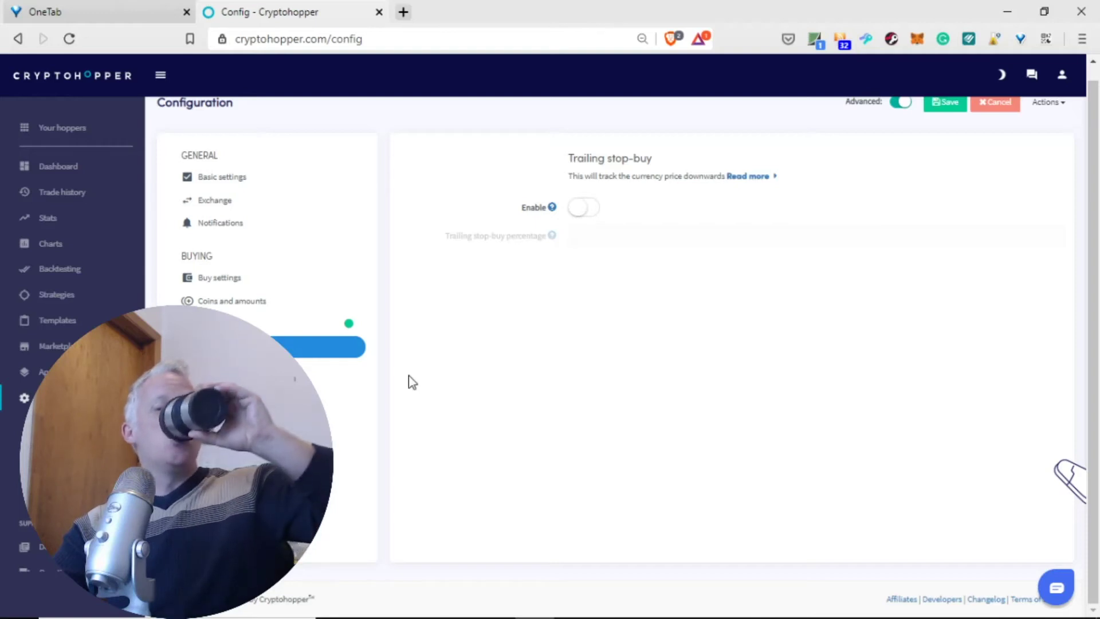
{"action": "left_click", "coordinate": [298, 401]}
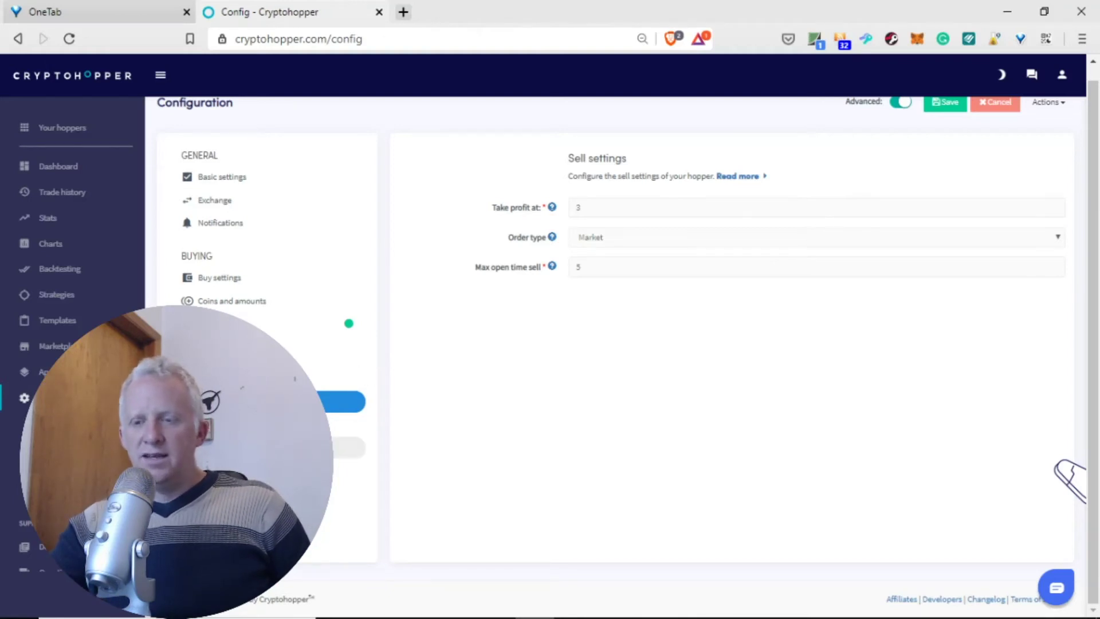
{"action": "left_click", "coordinate": [344, 424]}
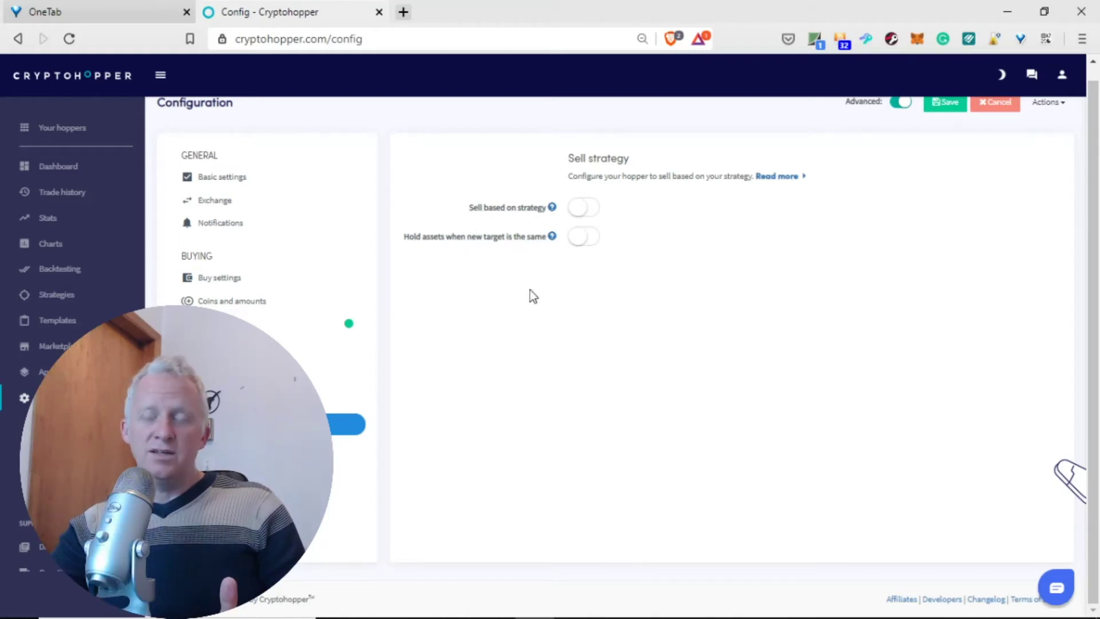
Review the stop-loss, trailing stop-loss and auto close settings, dismissing the browser's merchandise notification
{"action": "left_click", "coordinate": [355, 447]}
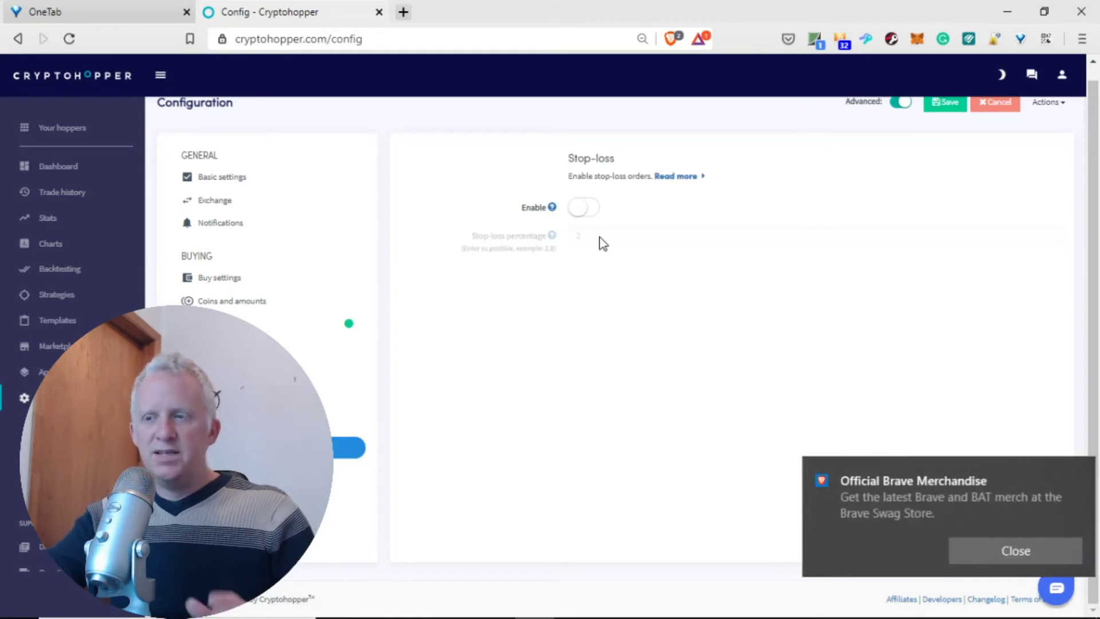
{"action": "left_click", "coordinate": [1068, 468]}
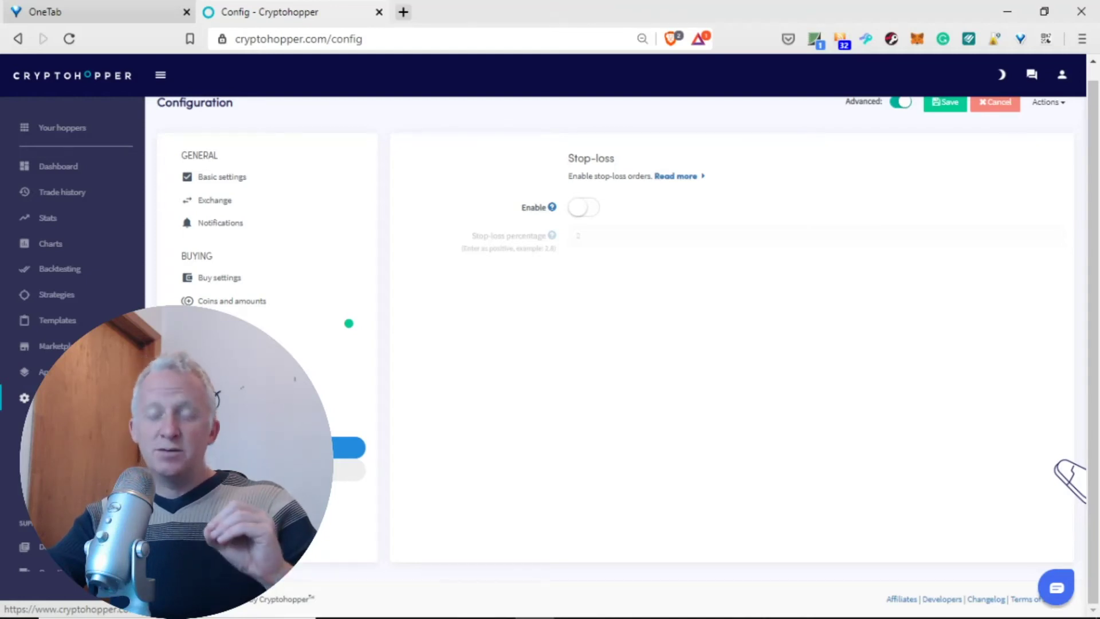
{"action": "left_click", "coordinate": [257, 470]}
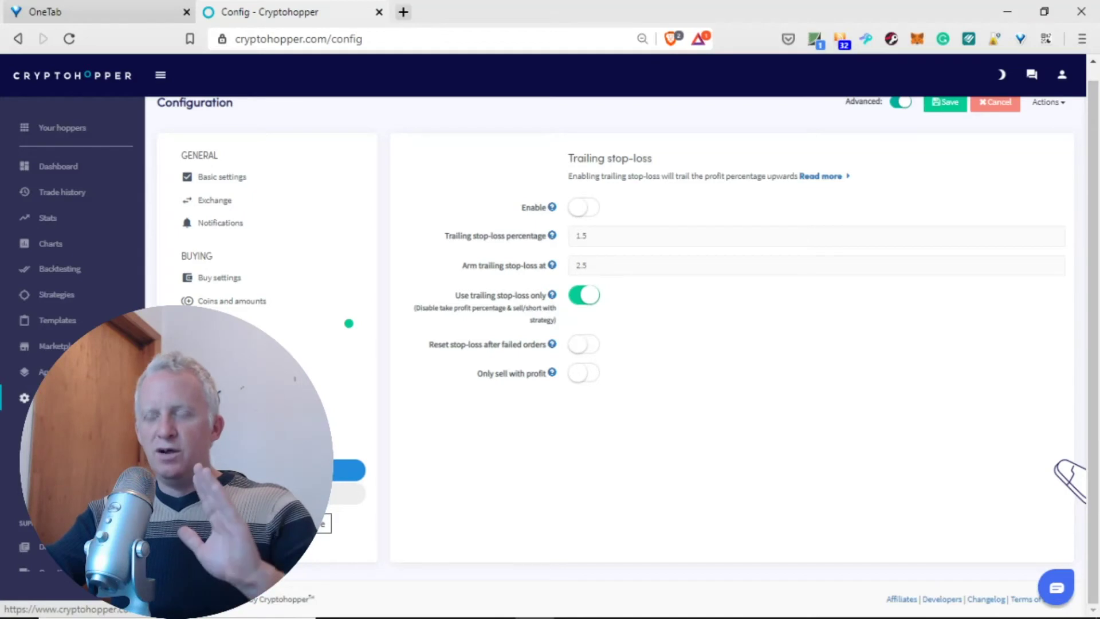
{"action": "left_click", "coordinate": [344, 493]}
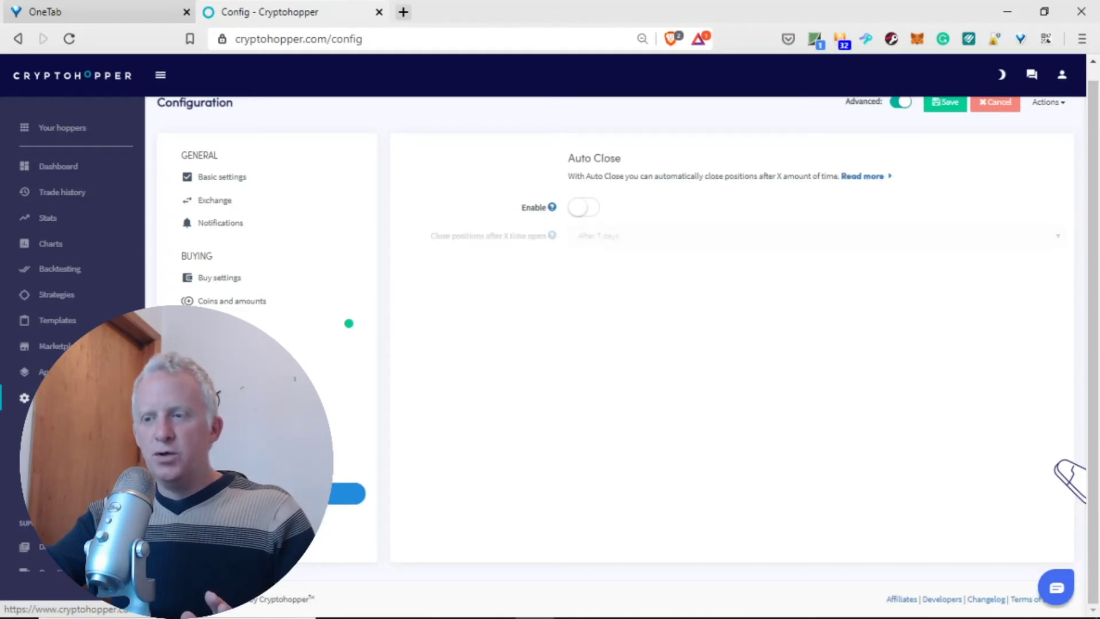
Review the hopper's shorting and Dollar Cost Averaging settings
{"action": "left_click", "coordinate": [344, 516]}
{"action": "scroll", "coordinate": [343, 516], "scroll_direction": "down", "scroll_amount": 1}
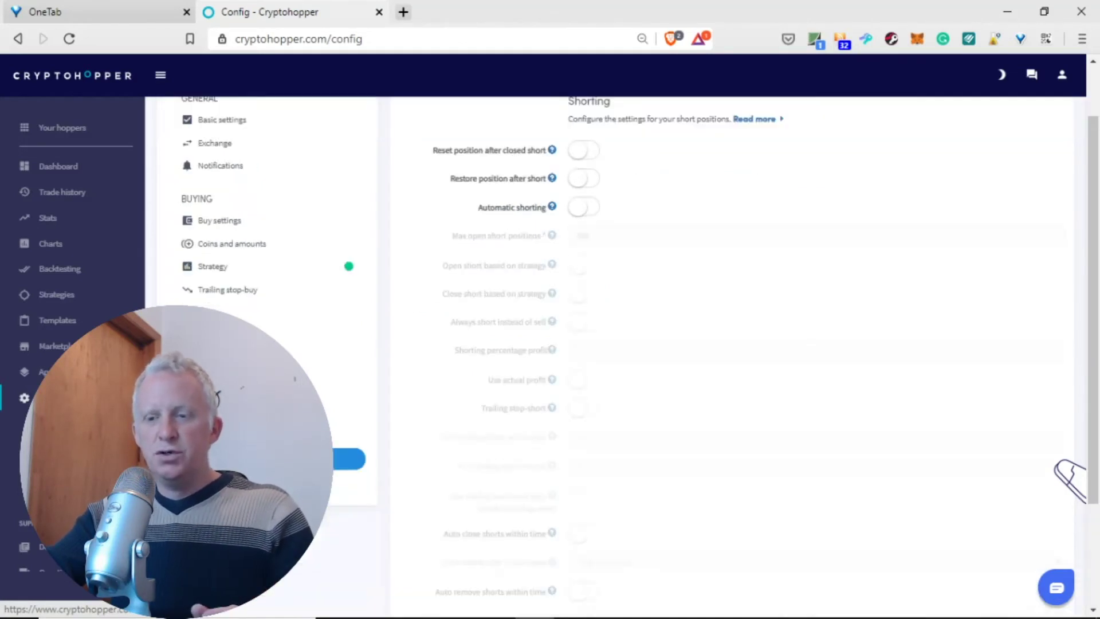
{"action": "scroll", "coordinate": [462, 473], "scroll_direction": "up", "scroll_amount": 1}
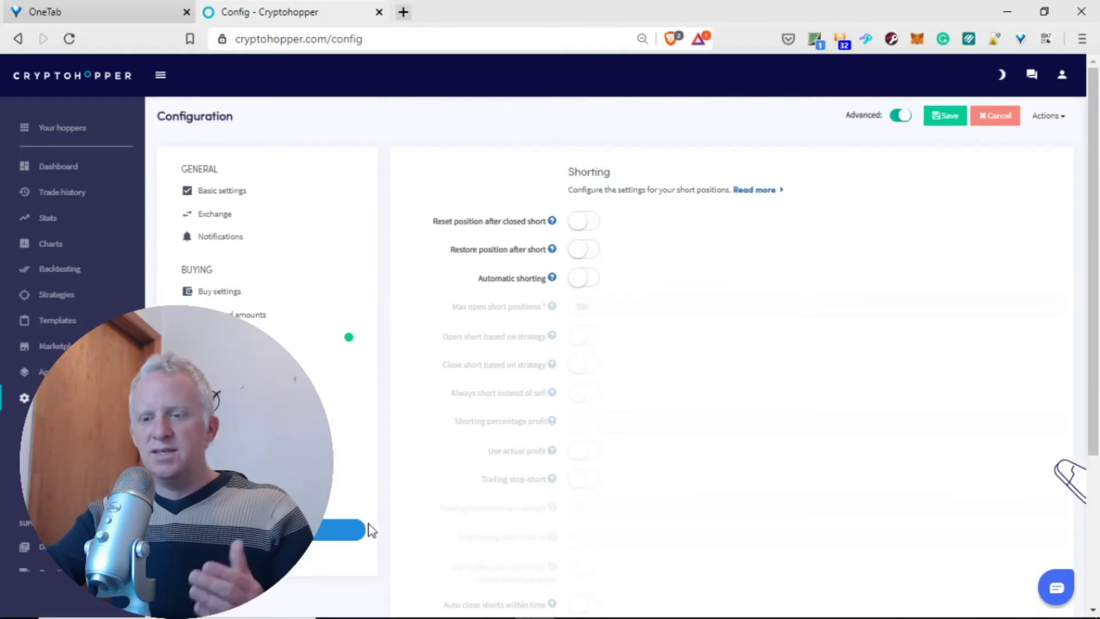
{"action": "left_click", "coordinate": [361, 553]}
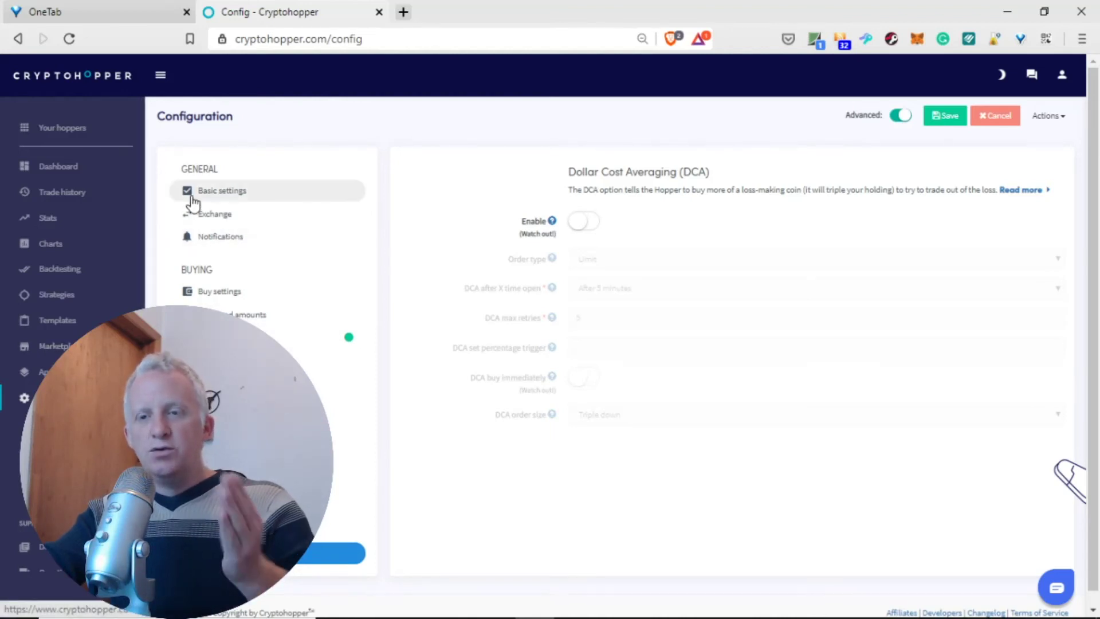
Examine the hopper's trade history, checking its buy and sell orders down to the oldest listed trades
{"action": "left_click", "coordinate": [76, 194]}
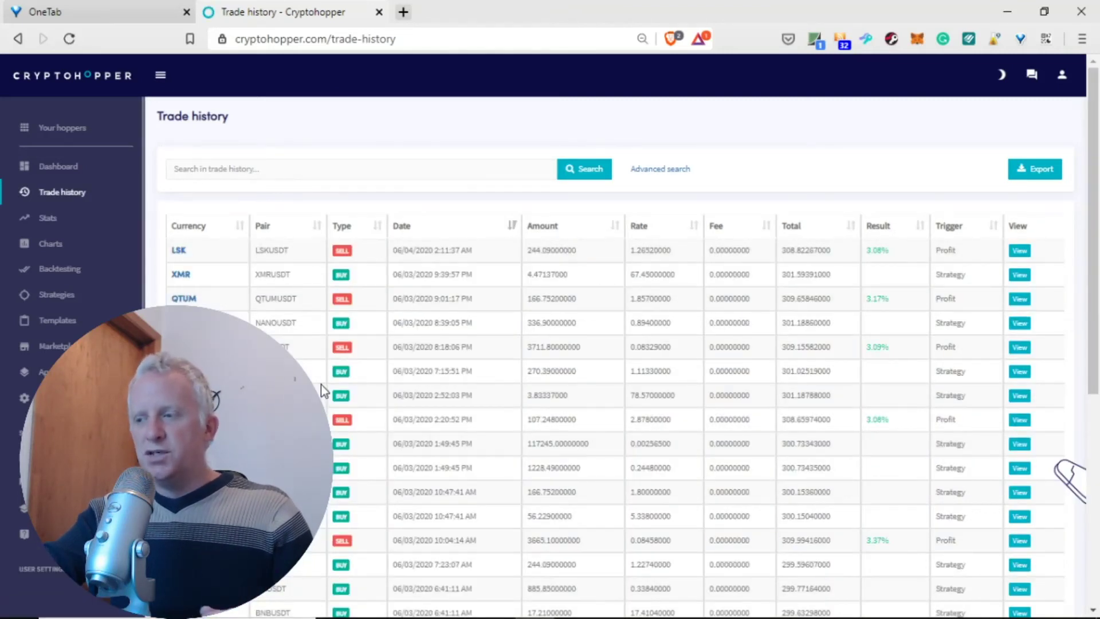
{"action": "scroll", "coordinate": [322, 386], "scroll_direction": "down", "scroll_amount": 2}
{"action": "scroll", "coordinate": [321, 384], "scroll_direction": "down", "scroll_amount": 6}
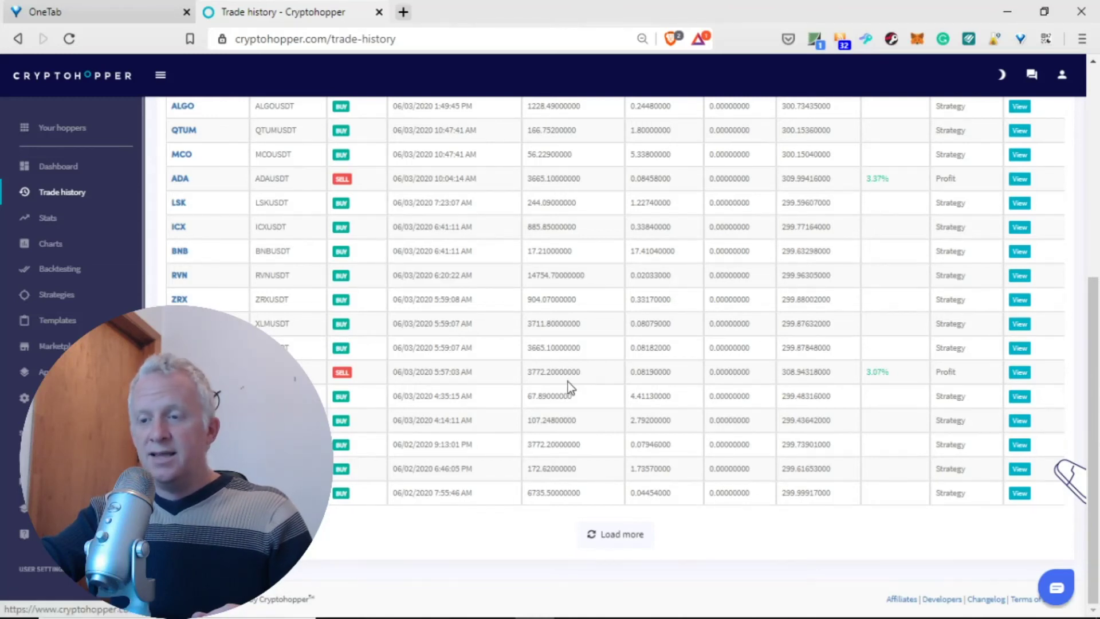
{"action": "scroll", "coordinate": [879, 408], "scroll_direction": "up", "scroll_amount": 1}
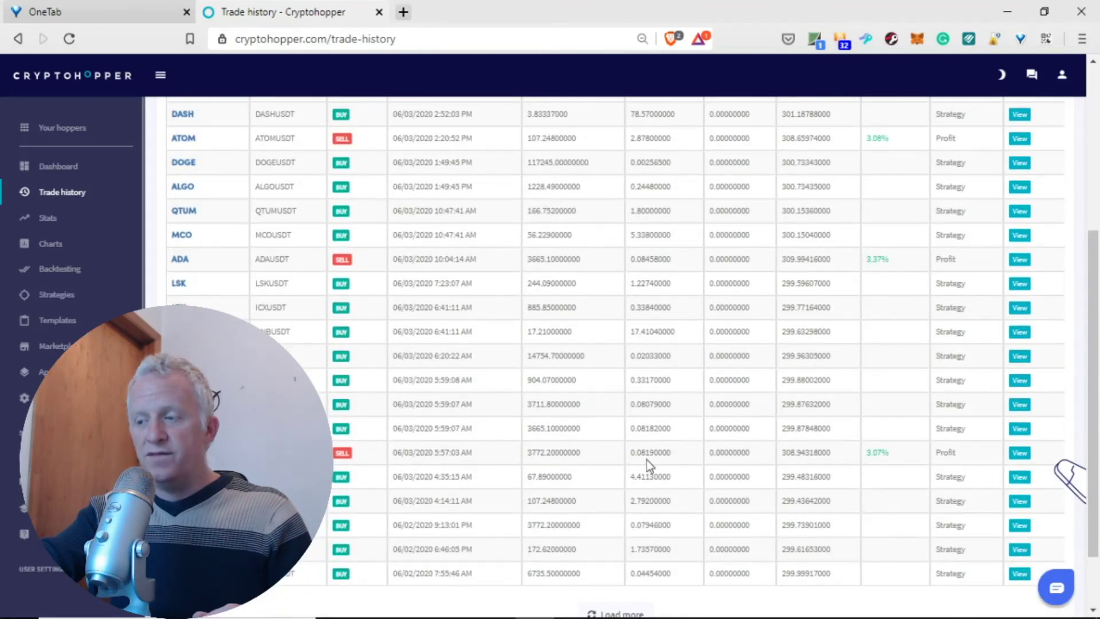
Recheck the sell orders' result percentages in the trade history, back up to the most recent trade
{"action": "scroll", "coordinate": [338, 450], "scroll_direction": "up", "scroll_amount": 2}
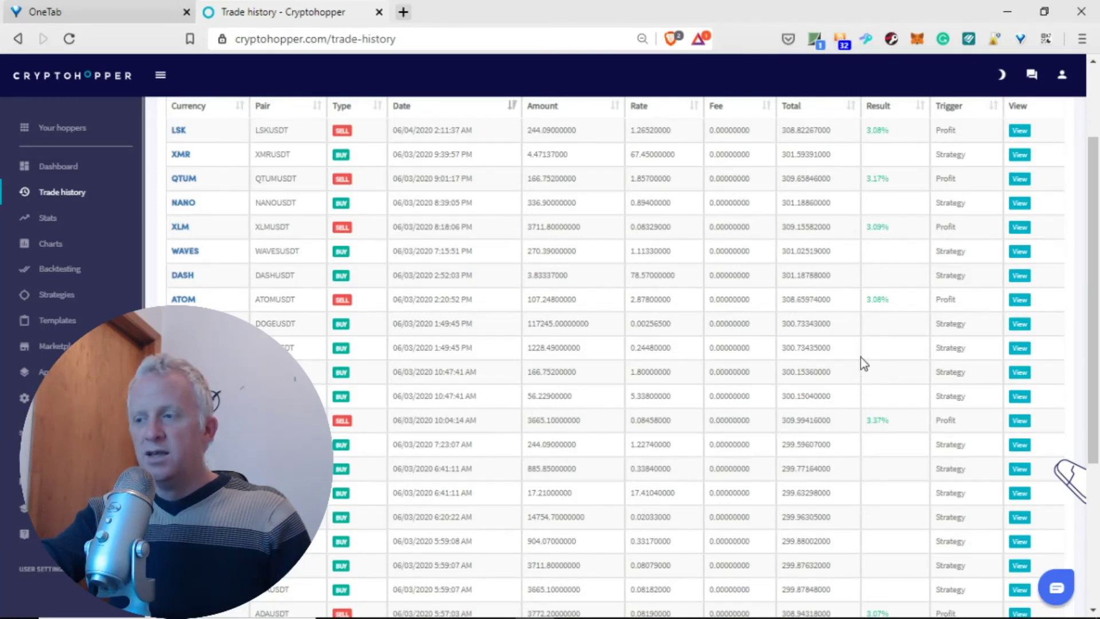
{"action": "scroll", "coordinate": [860, 358], "scroll_direction": "down", "scroll_amount": 2}
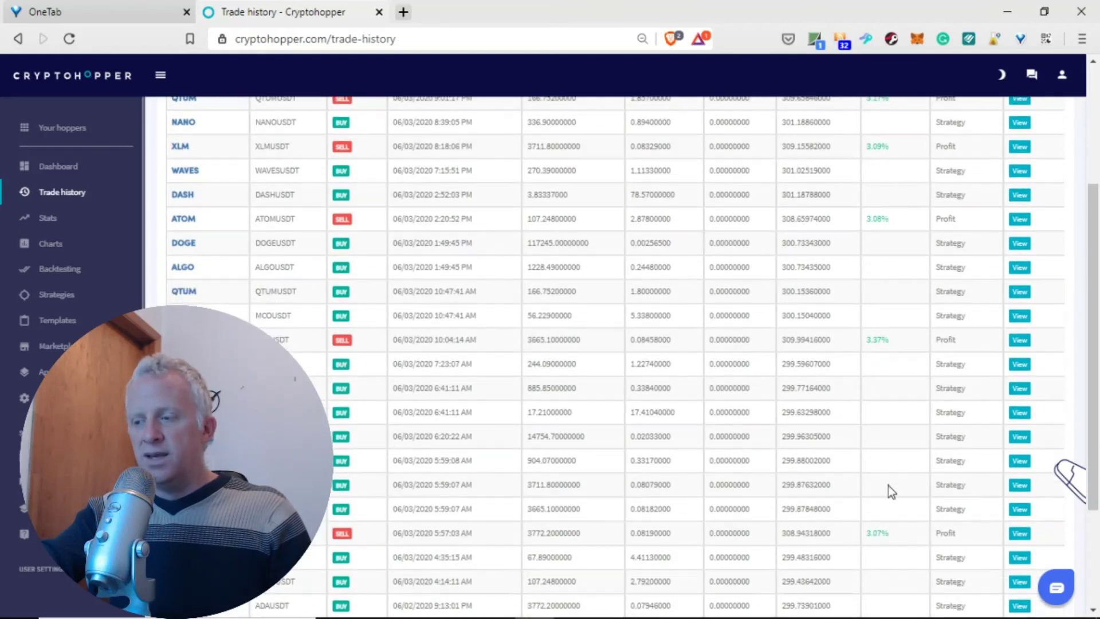
{"action": "scroll", "coordinate": [886, 356], "scroll_direction": "up", "scroll_amount": 2}
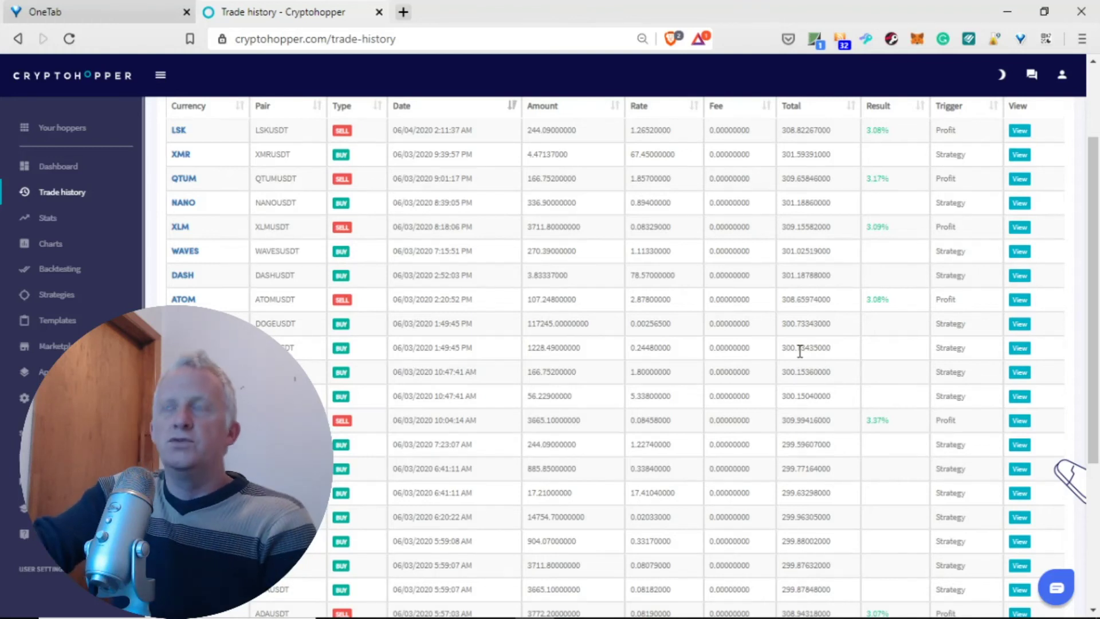
{"action": "scroll", "coordinate": [756, 492], "scroll_direction": "up", "scroll_amount": 2}
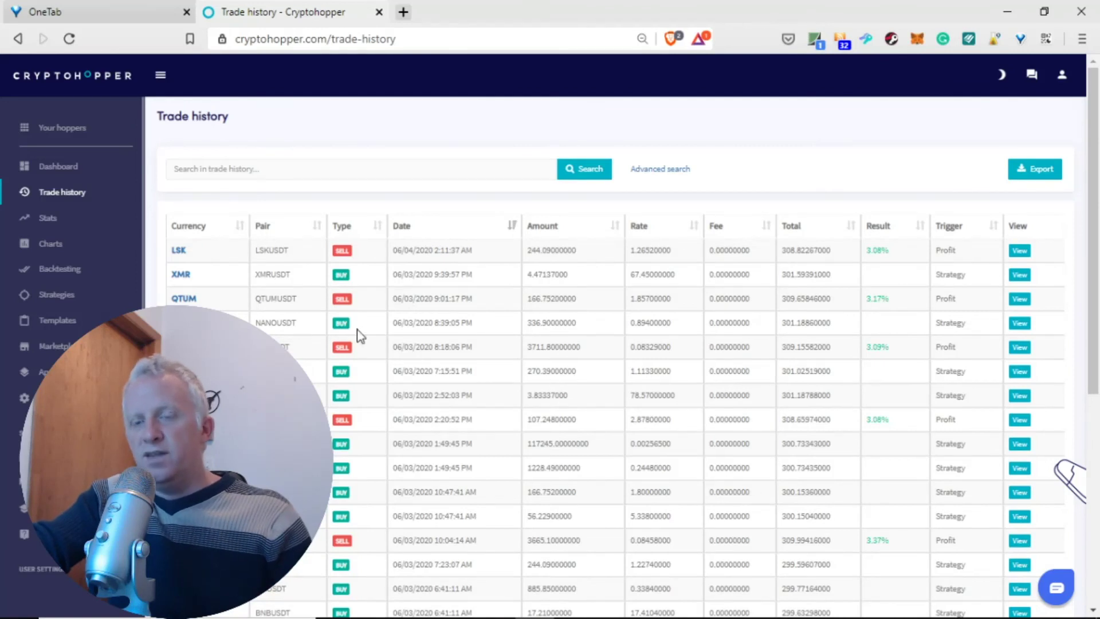
Review the hopper's own statistics, including buys and sells, profits by trigger, average profits per coin and the daily profits chart's peak
{"action": "left_click", "coordinate": [53, 225]}
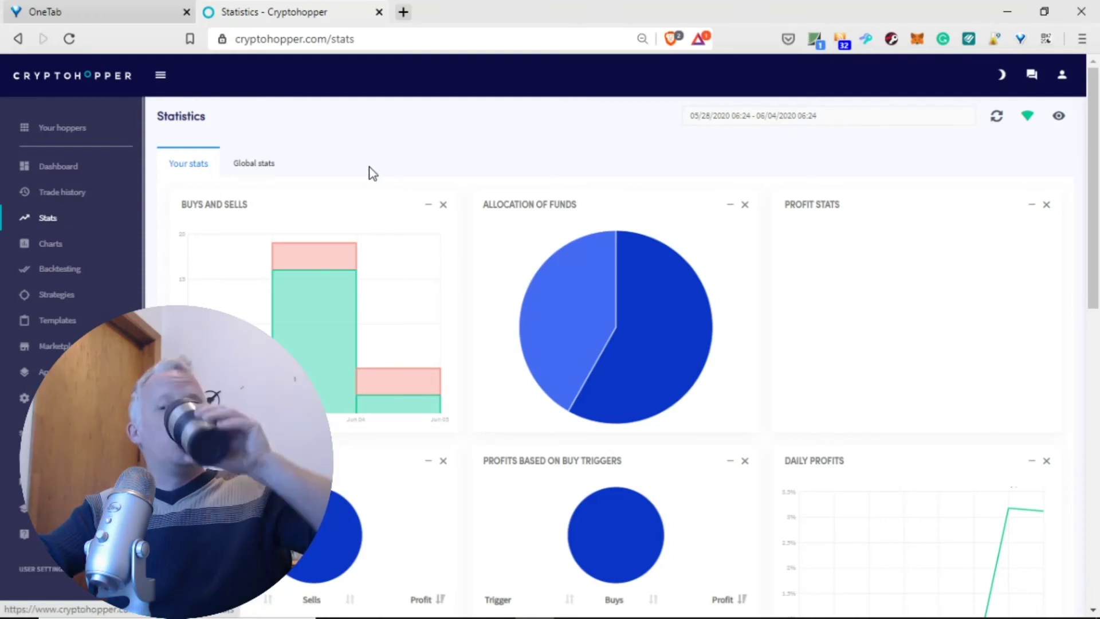
{"action": "scroll", "coordinate": [388, 170], "scroll_direction": "down", "scroll_amount": 1}
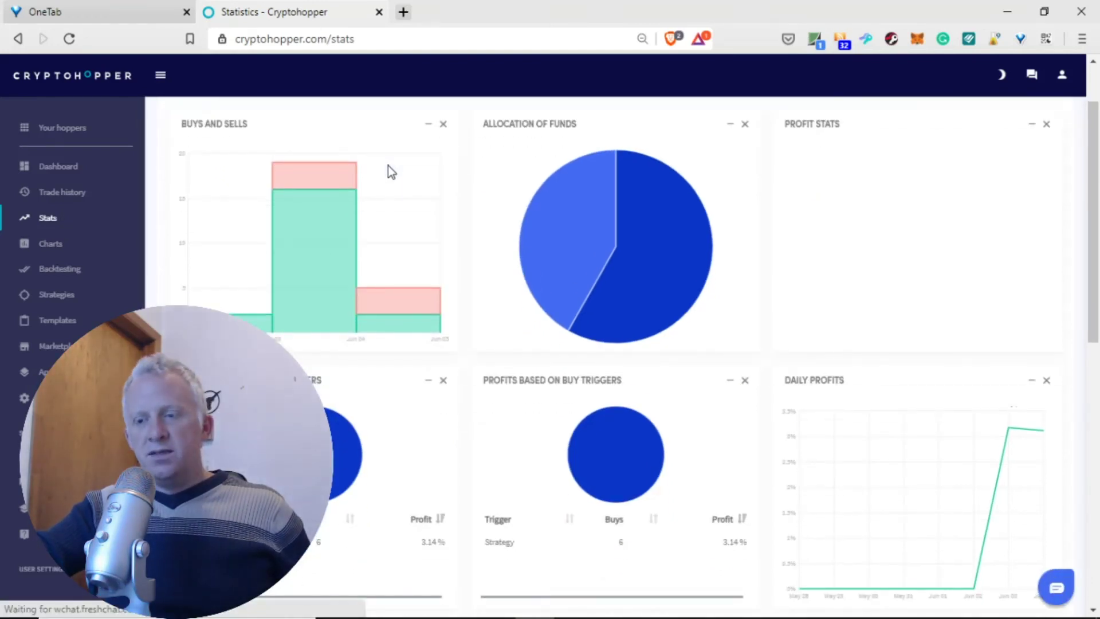
{"action": "scroll", "coordinate": [387, 166], "scroll_direction": "down", "scroll_amount": 5}
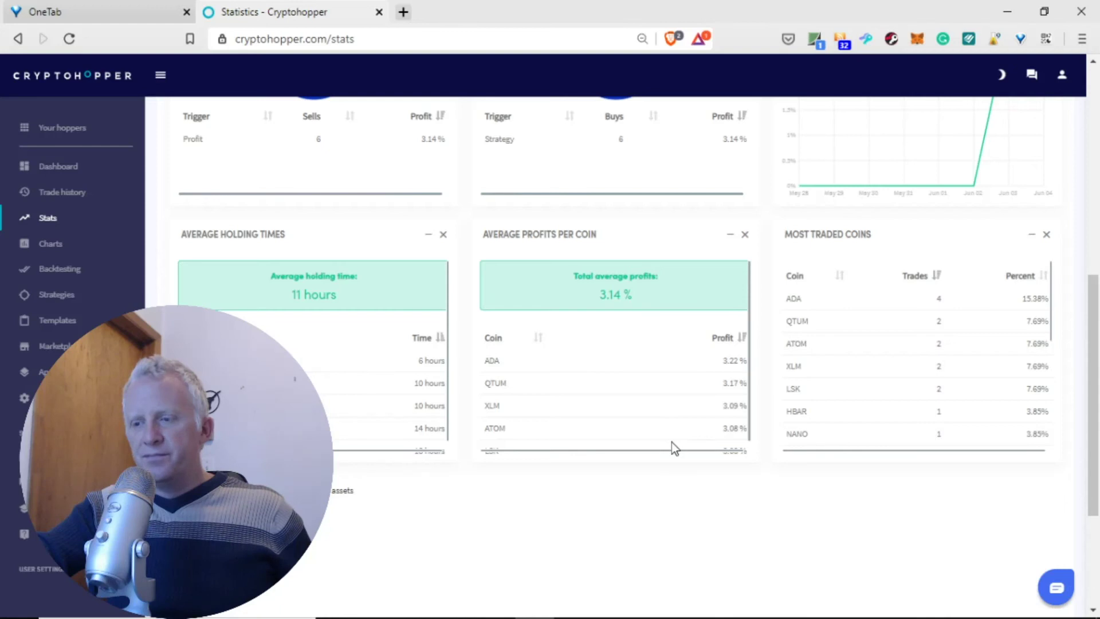
{"action": "scroll", "coordinate": [671, 443], "scroll_direction": "down", "scroll_amount": 1}
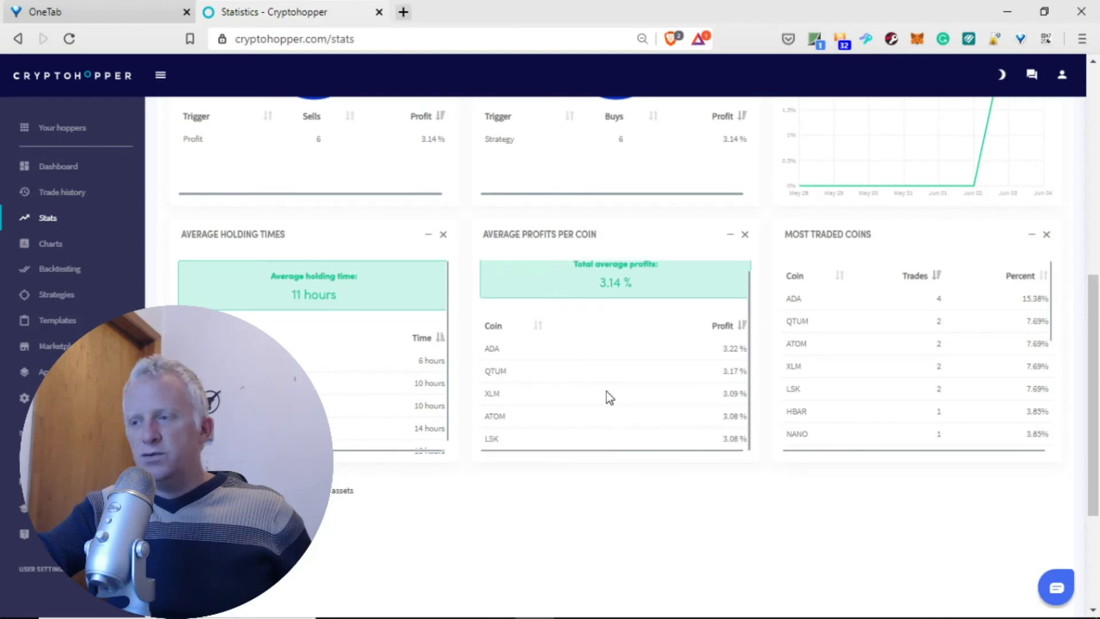
{"action": "scroll", "coordinate": [608, 396], "scroll_direction": "up", "scroll_amount": 5}
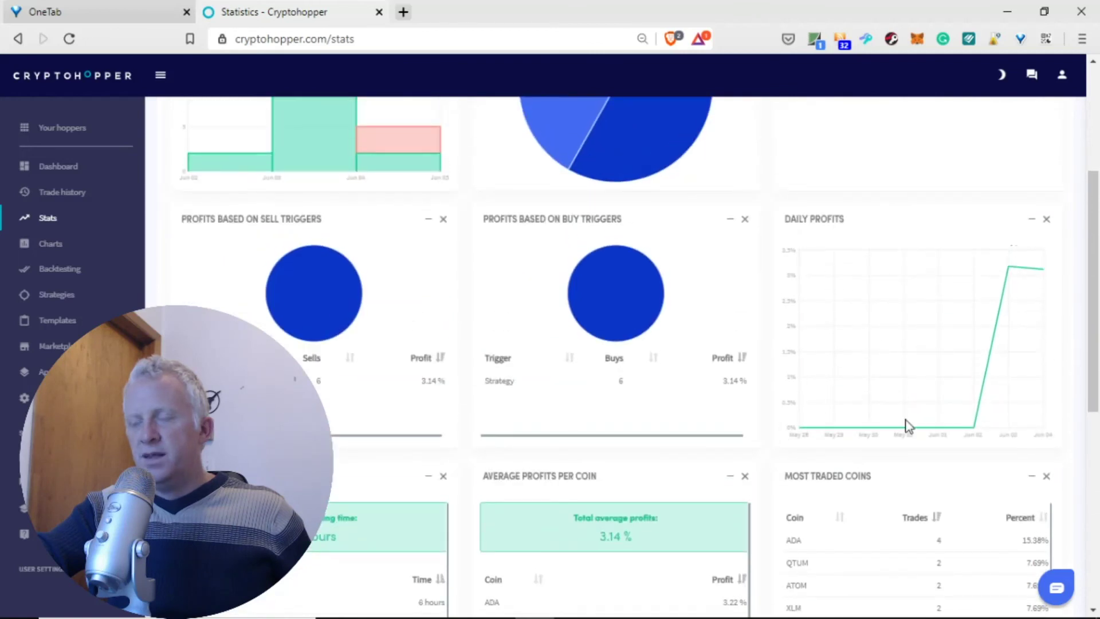
{"action": "mouse_move", "coordinate": [1012, 269]}
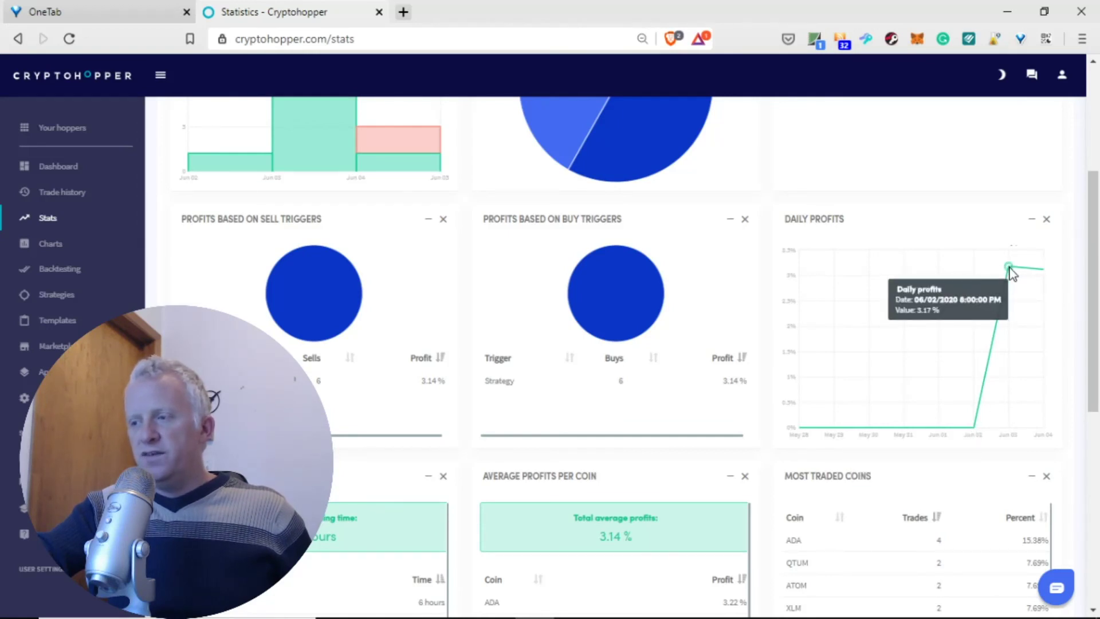
{"action": "scroll", "coordinate": [1026, 396], "scroll_direction": "up", "scroll_amount": 3}
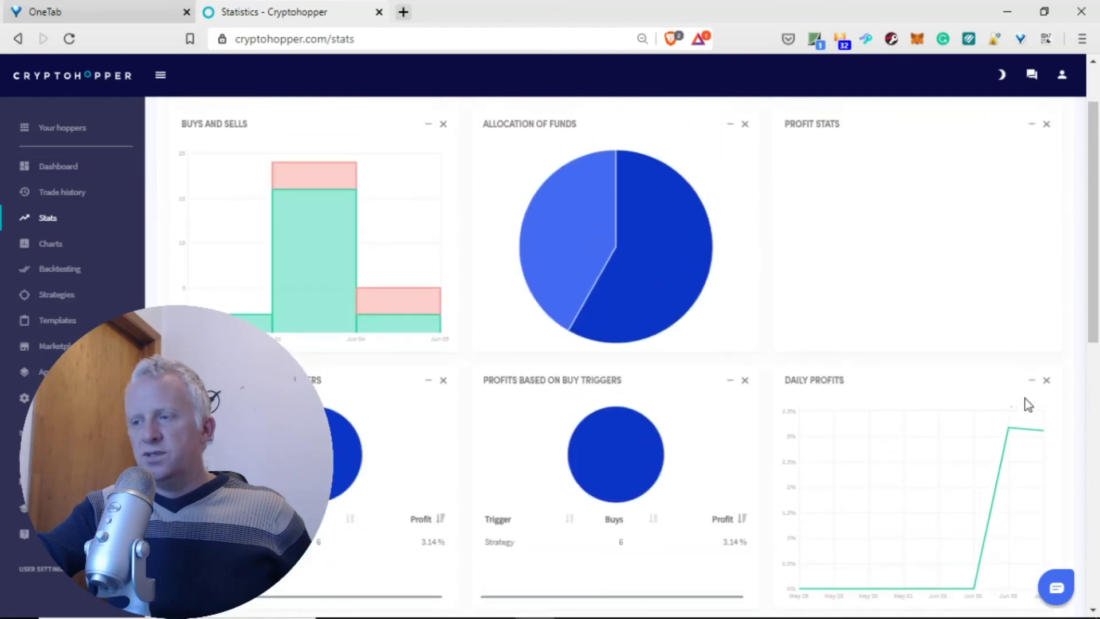
{"action": "scroll", "coordinate": [1029, 405], "scroll_direction": "up", "scroll_amount": 2}
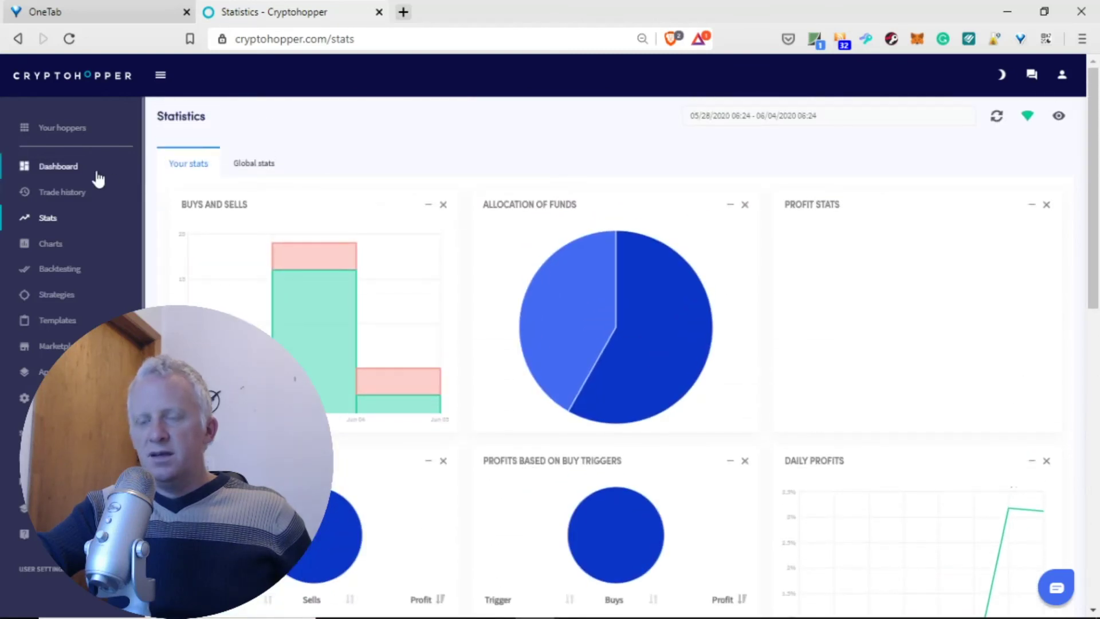
Review the global statistics for Binance with USDT, including profits by trigger, average holding times and average profits per coin
{"action": "left_click", "coordinate": [254, 166]}
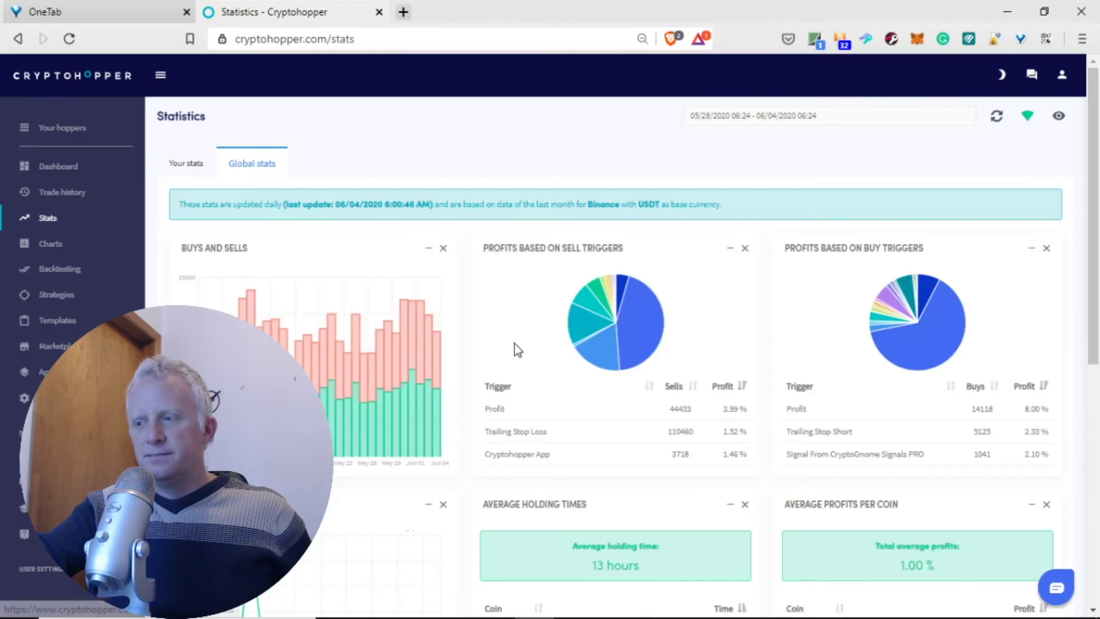
{"action": "scroll", "coordinate": [514, 344], "scroll_direction": "down", "scroll_amount": 1}
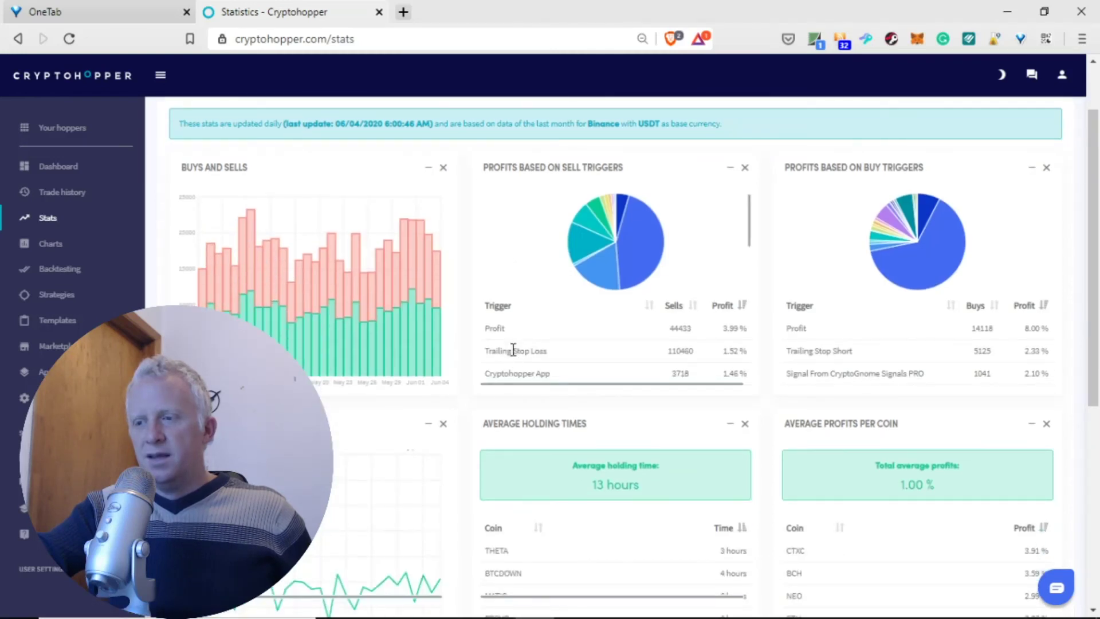
{"action": "scroll", "coordinate": [719, 463], "scroll_direction": "down", "scroll_amount": 4}
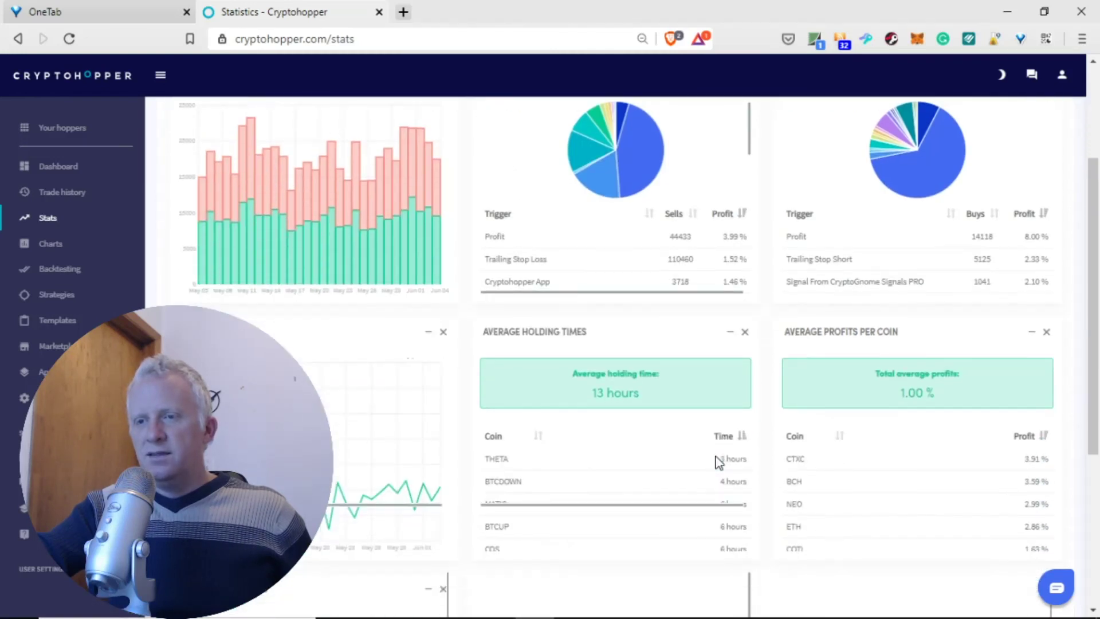
{"action": "scroll", "coordinate": [718, 461], "scroll_direction": "up", "scroll_amount": 5}
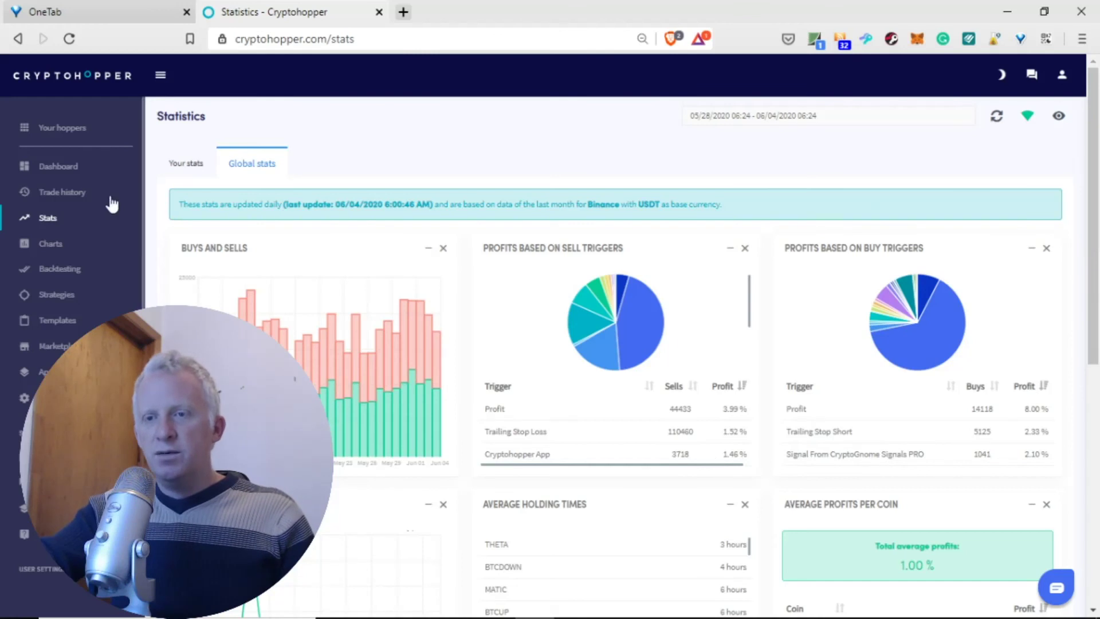
Examine the hopper's dashboard, comparing the open positions' results with the total USDT returns and checking the hopper, buying and selling switches
{"action": "left_click", "coordinate": [71, 166]}
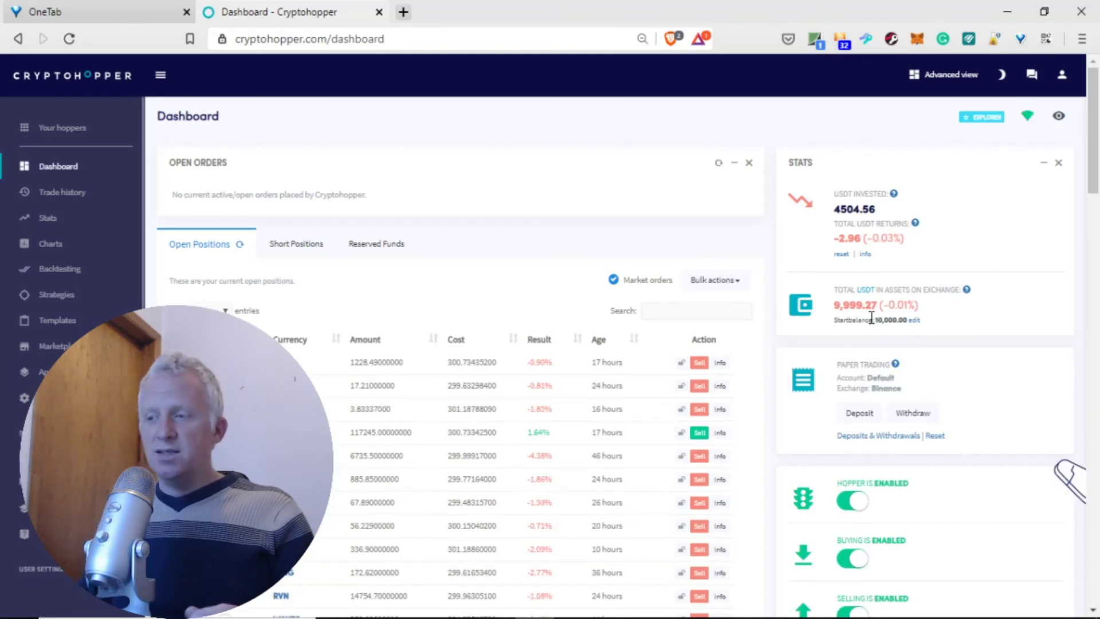
{"action": "scroll", "coordinate": [527, 233], "scroll_direction": "down", "scroll_amount": 3}
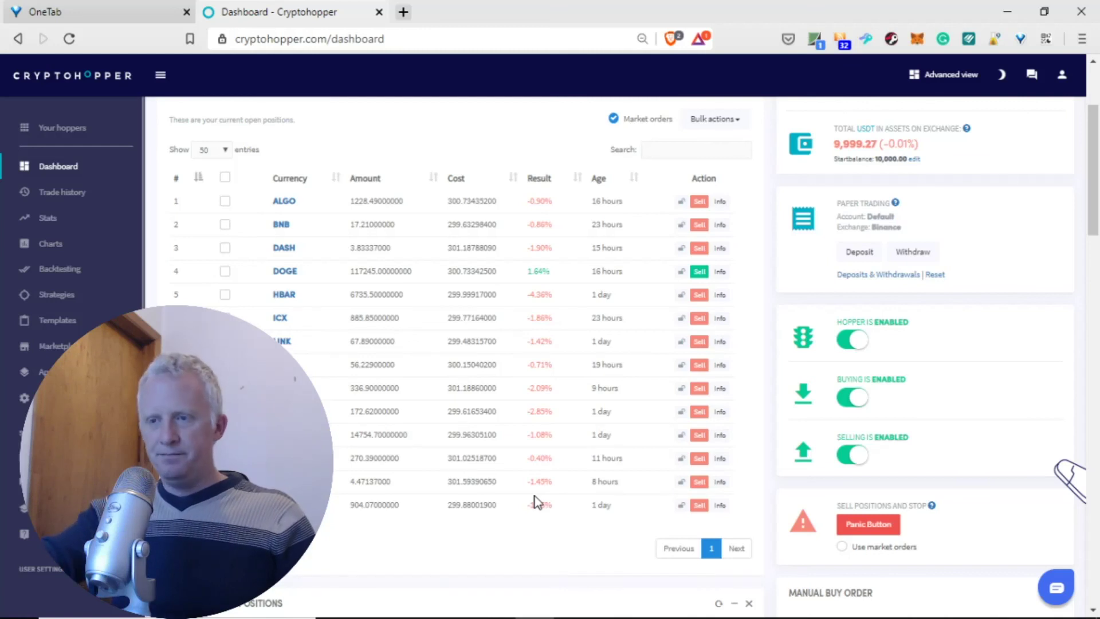
{"action": "scroll", "coordinate": [536, 493], "scroll_direction": "up", "scroll_amount": 3}
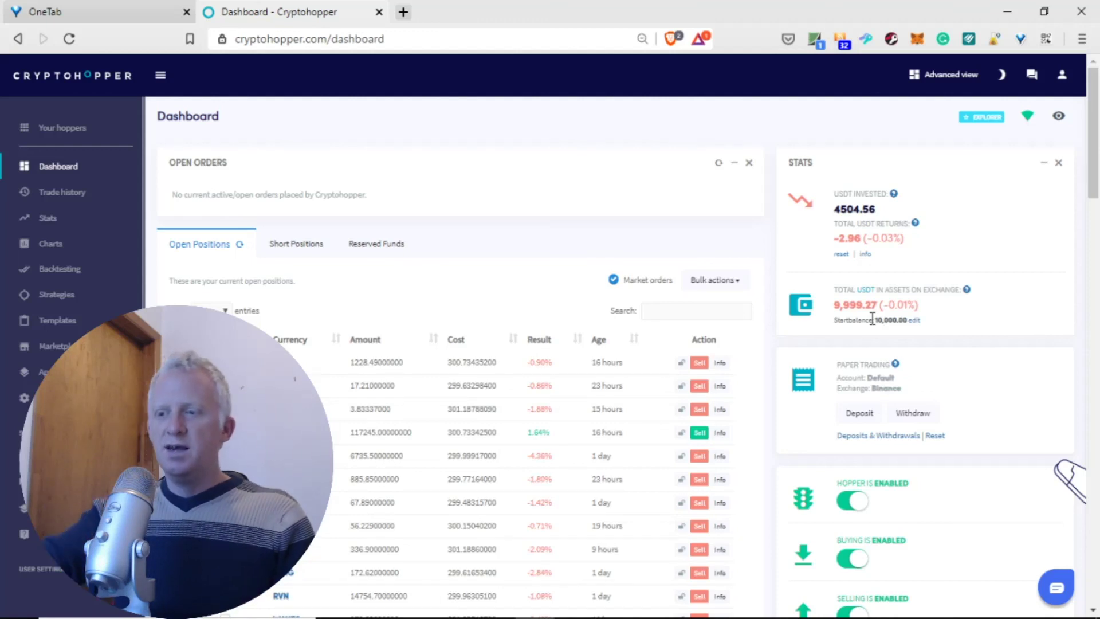
{"action": "scroll", "coordinate": [545, 277], "scroll_direction": "down", "scroll_amount": 2}
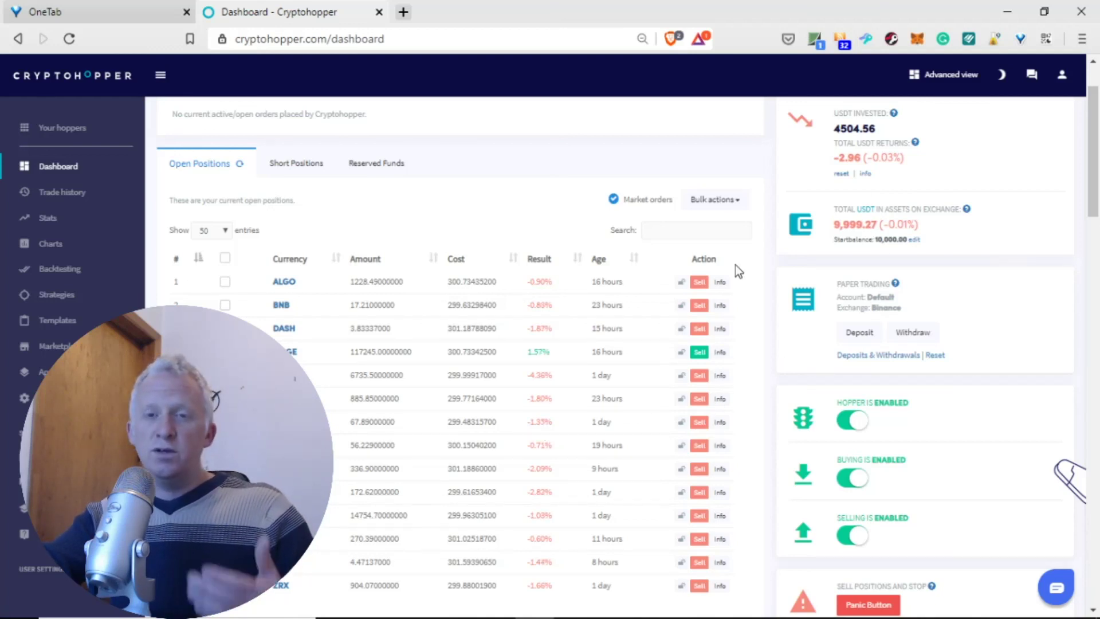
{"action": "scroll", "coordinate": [642, 363], "scroll_direction": "down", "scroll_amount": 1}
{"action": "scroll", "coordinate": [643, 364], "scroll_direction": "down", "scroll_amount": 1}
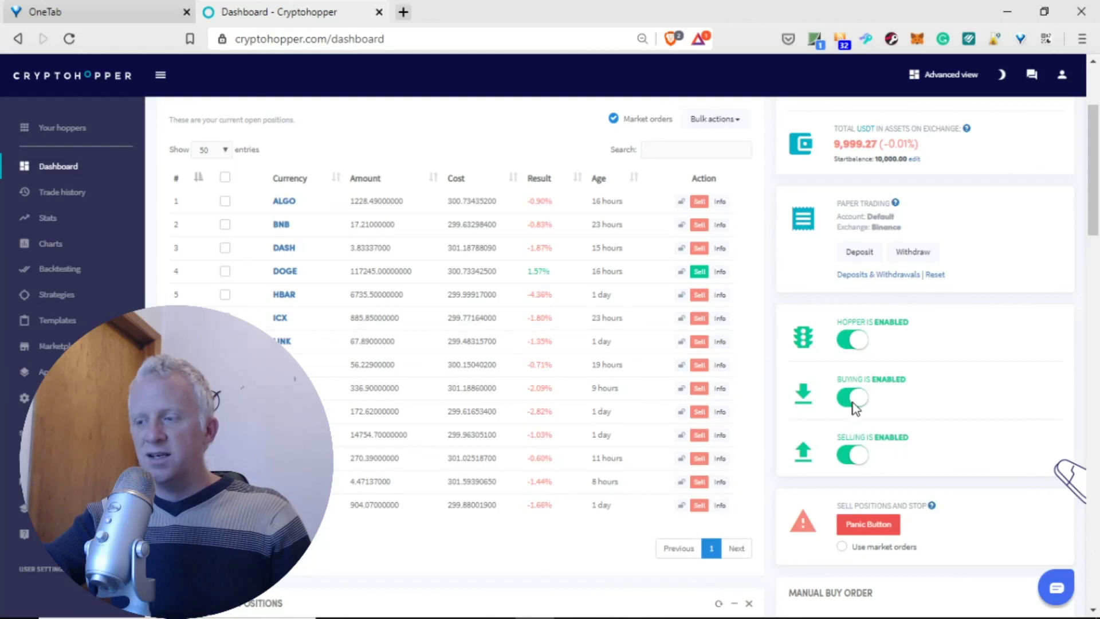
{"action": "scroll", "coordinate": [859, 433], "scroll_direction": "up", "scroll_amount": 3}
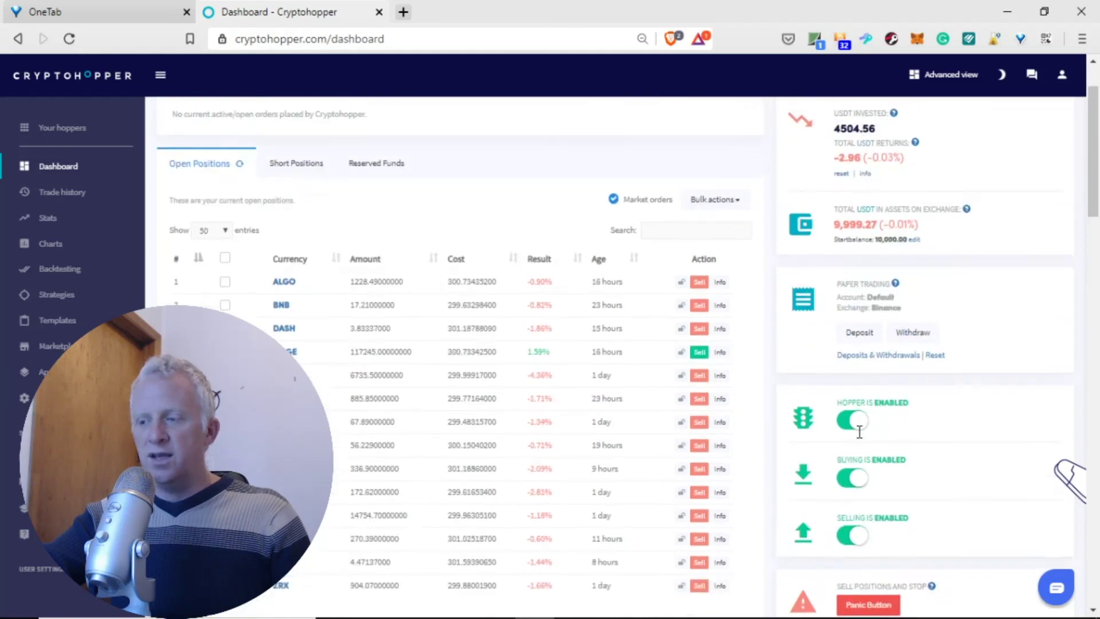
{"action": "scroll", "coordinate": [856, 436], "scroll_direction": "down", "scroll_amount": 3}
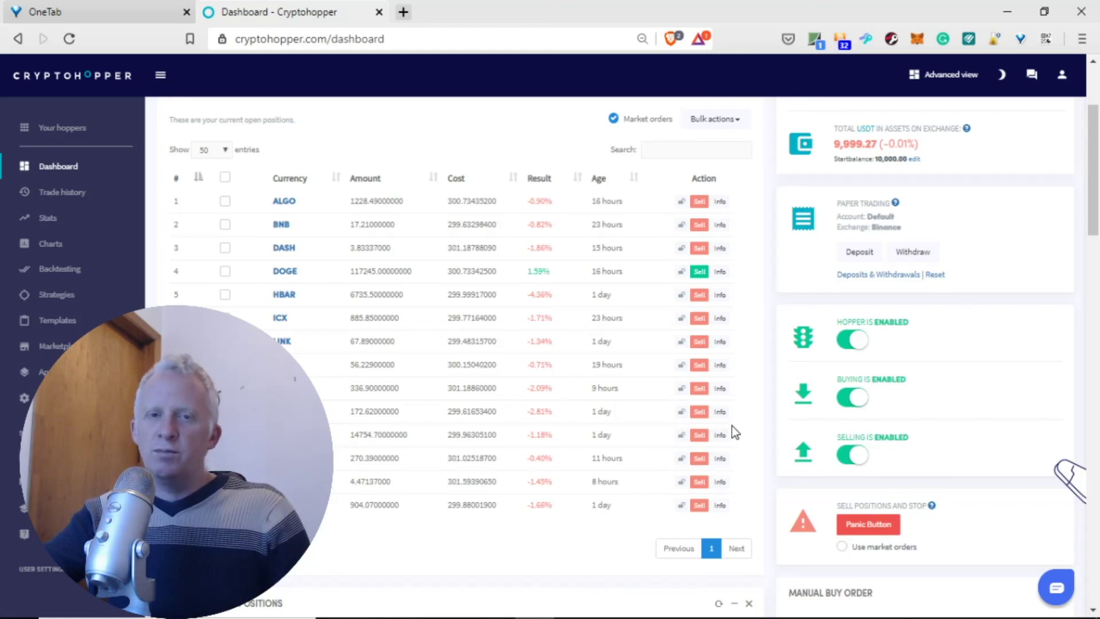
{"action": "scroll", "coordinate": [704, 418], "scroll_direction": "up", "scroll_amount": 1}
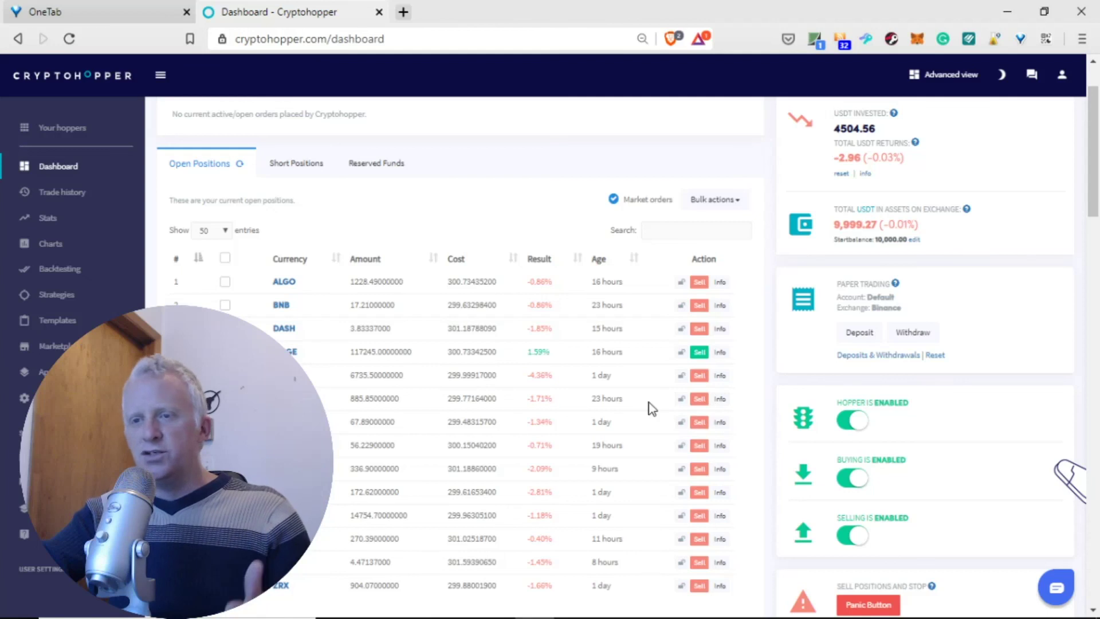
{"action": "scroll", "coordinate": [633, 404], "scroll_direction": "up", "scroll_amount": 2}
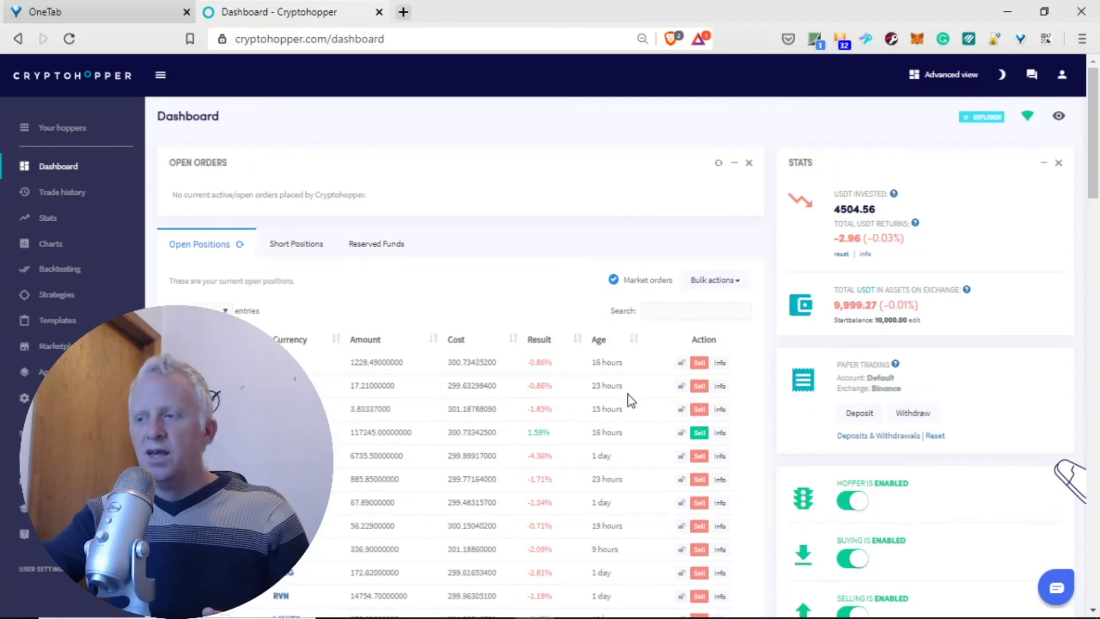